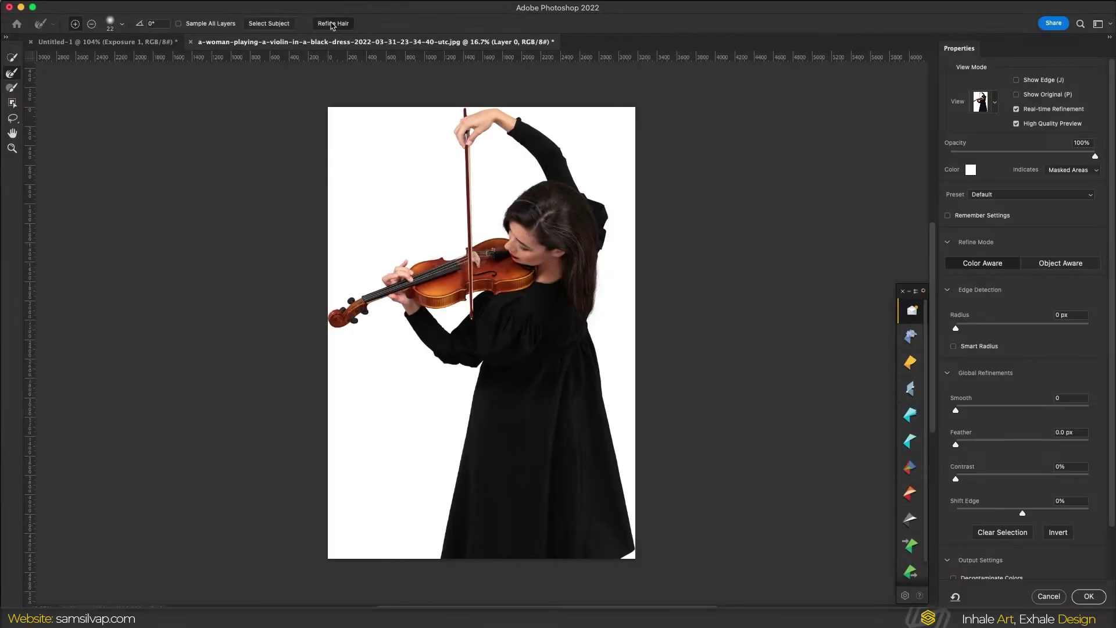
- Preview the violinist selection in another view mode with 50% overlay opacity
{"action": "left_click", "coordinate": [971, 169]}
{"action": "left_click", "coordinate": [995, 102]}
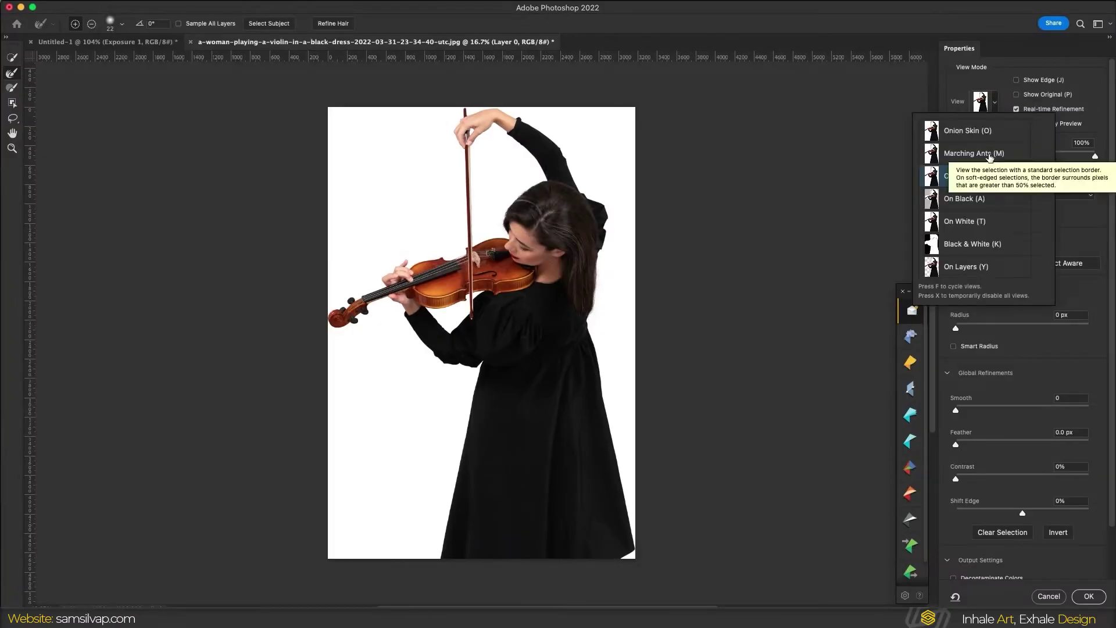
{"action": "left_click", "coordinate": [983, 162]}
{"action": "left_click_drag", "start_coordinate": [1094, 156], "coordinate": [1022, 155]}
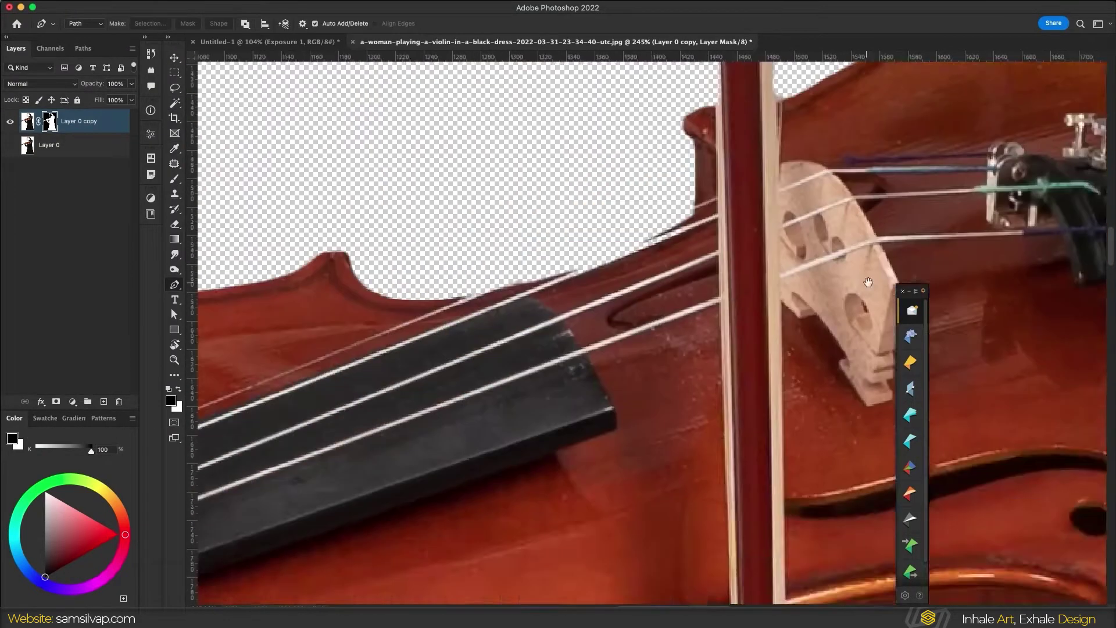
- Duplicate the masked cutout layer and add a new layer with a light grey brush colour
{"action": "key", "text": "ctrl+j"}
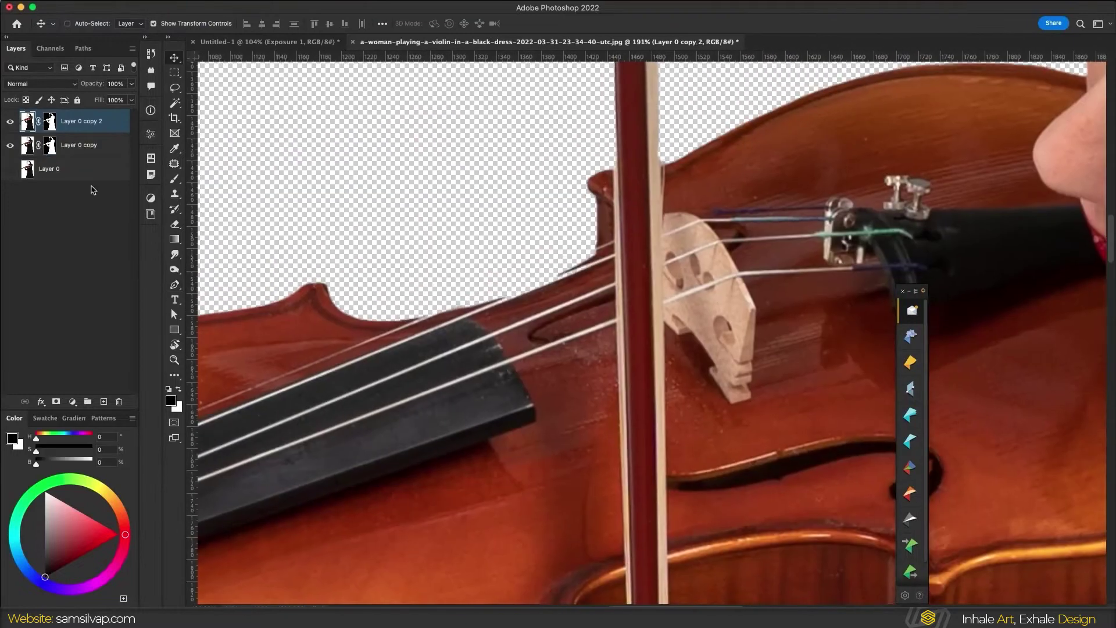
{"action": "key", "text": "b"}
{"action": "scroll", "coordinate": [329, 261], "scroll_direction": "up", "scroll_amount": 1}
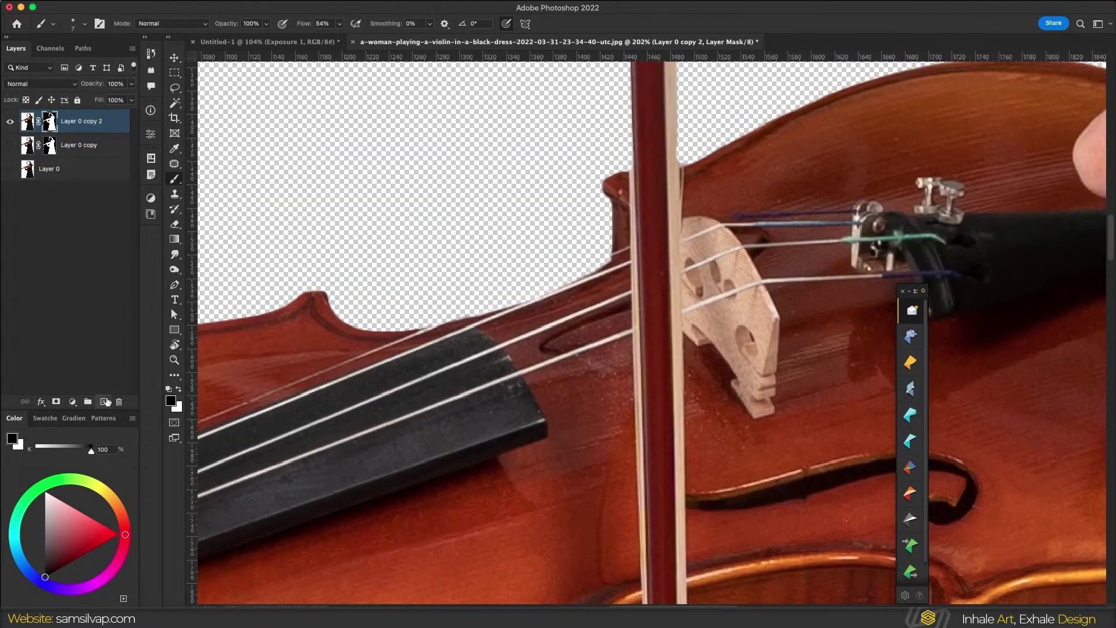
{"action": "left_click", "coordinate": [108, 401]}
{"action": "left_click", "coordinate": [523, 281], "text": "alt"}
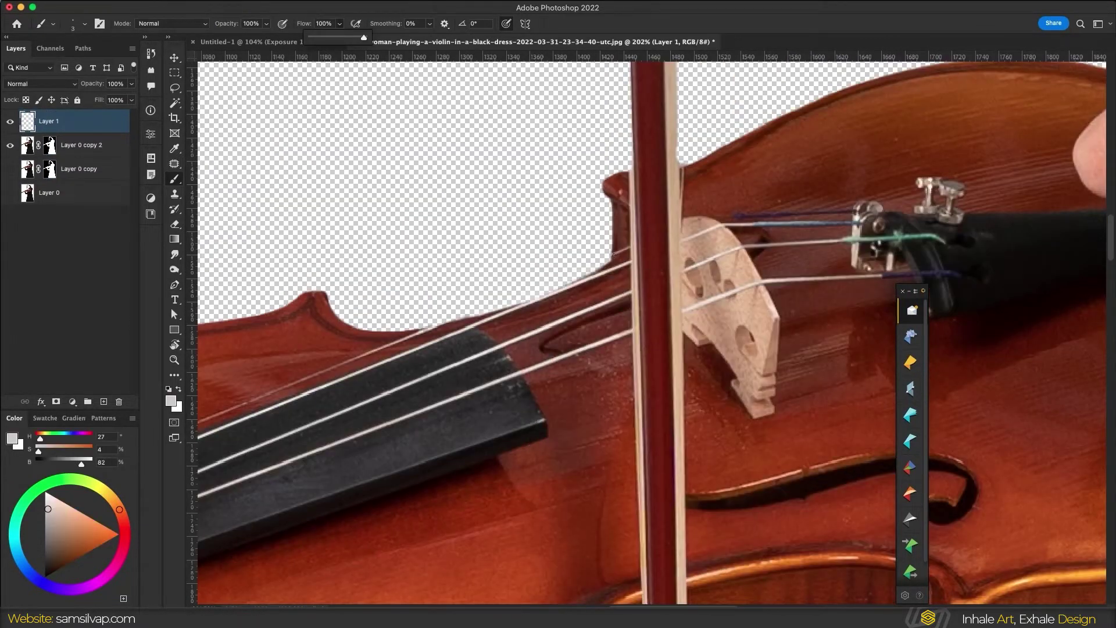
- Fit the image to the window and group the cutout layers as Subject
{"action": "scroll", "coordinate": [542, 400], "scroll_direction": "down", "scroll_amount": 5}
{"action": "scroll", "coordinate": [542, 400], "scroll_direction": "up", "scroll_amount": 5}
{"action": "key", "text": "ctrl+0"}
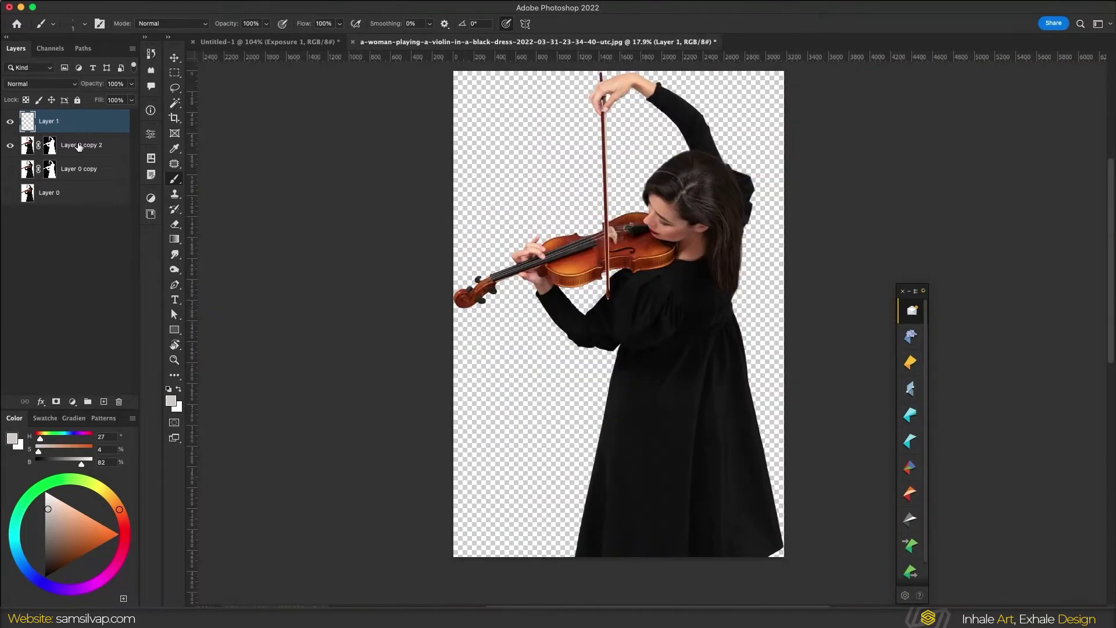
{"action": "type", "text": "Subject"}
{"action": "key", "text": "Return"}
{"action": "key", "text": "v"}
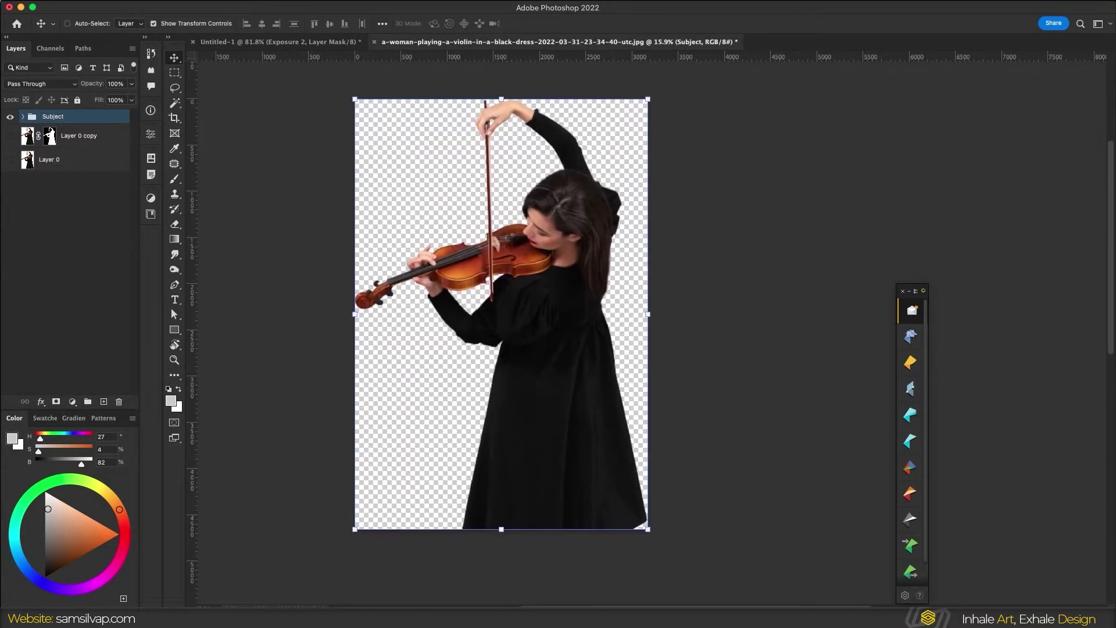
- Commit the forest photo behind the violinist and add an Exposure adjustment at -1.35
{"action": "key", "text": "Return"}
{"action": "key", "text": "ctrl+bracketleft"}
{"action": "left_click", "coordinate": [72, 401]}
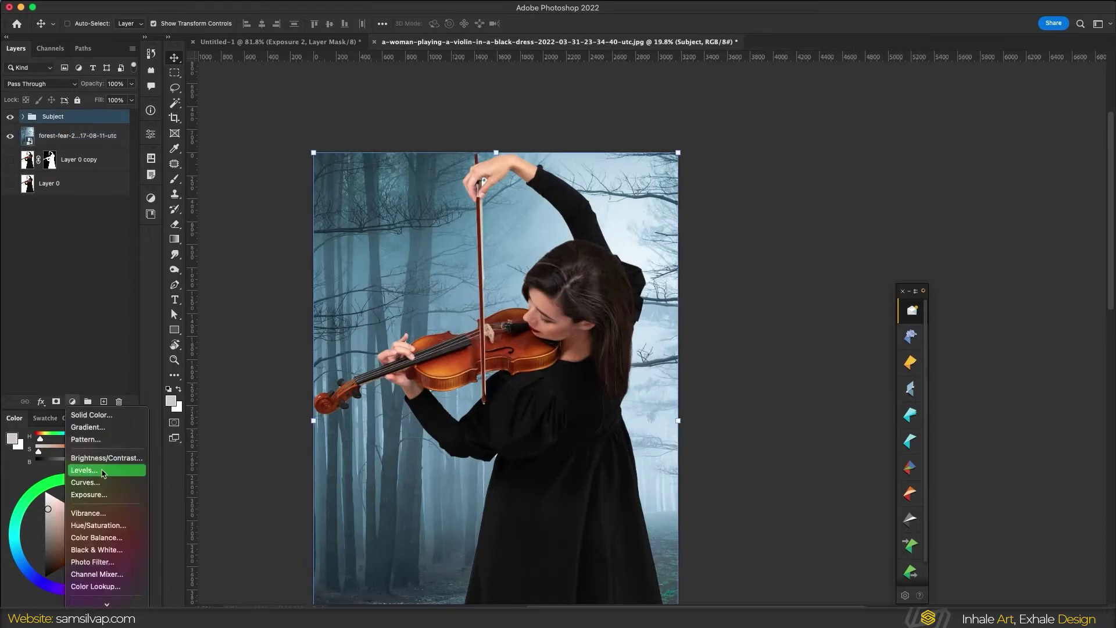
{"action": "left_click", "coordinate": [99, 468]}
{"action": "left_click_drag", "start_coordinate": [225, 196], "coordinate": [215, 197]}
- Make a merged copy of the Subject group, clip the exposure to it, and add a second Exposure
{"action": "right_click", "coordinate": [53, 140]}
{"action": "left_click", "coordinate": [116, 262]}
{"action": "left_click_drag", "start_coordinate": [59, 185], "coordinate": [59, 173]}
{"action": "left_click", "coordinate": [27, 145], "text": "super"}
{"action": "left_click", "coordinate": [236, 3]}
{"action": "key", "text": "Escape"}
{"action": "left_click", "coordinate": [72, 401]}
{"action": "left_click", "coordinate": [100, 515]}
- Expand the violinist selection with Select > Modify for the Exposure 2 mask
{"action": "key", "text": "p"}
{"action": "left_click", "coordinate": [235, 3]}
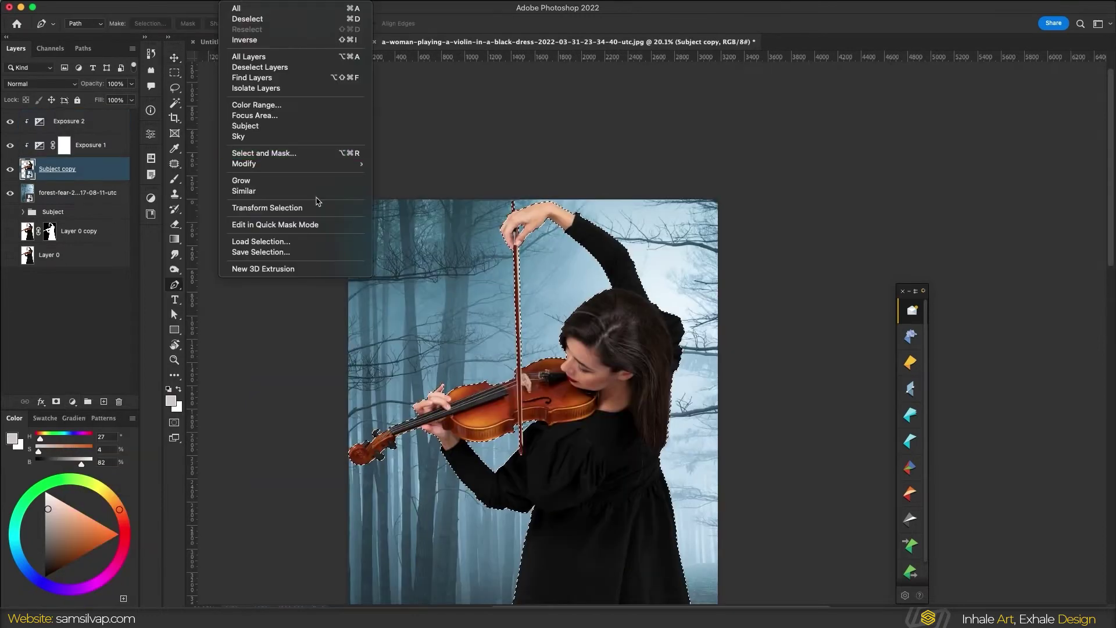
{"action": "left_click", "coordinate": [407, 183]}
{"action": "left_click", "coordinate": [619, 283]}
{"action": "left_click", "coordinate": [236, 3]}
{"action": "left_click", "coordinate": [407, 194]}
{"action": "left_click", "coordinate": [619, 283]}
{"action": "left_click", "coordinate": [67, 121]}
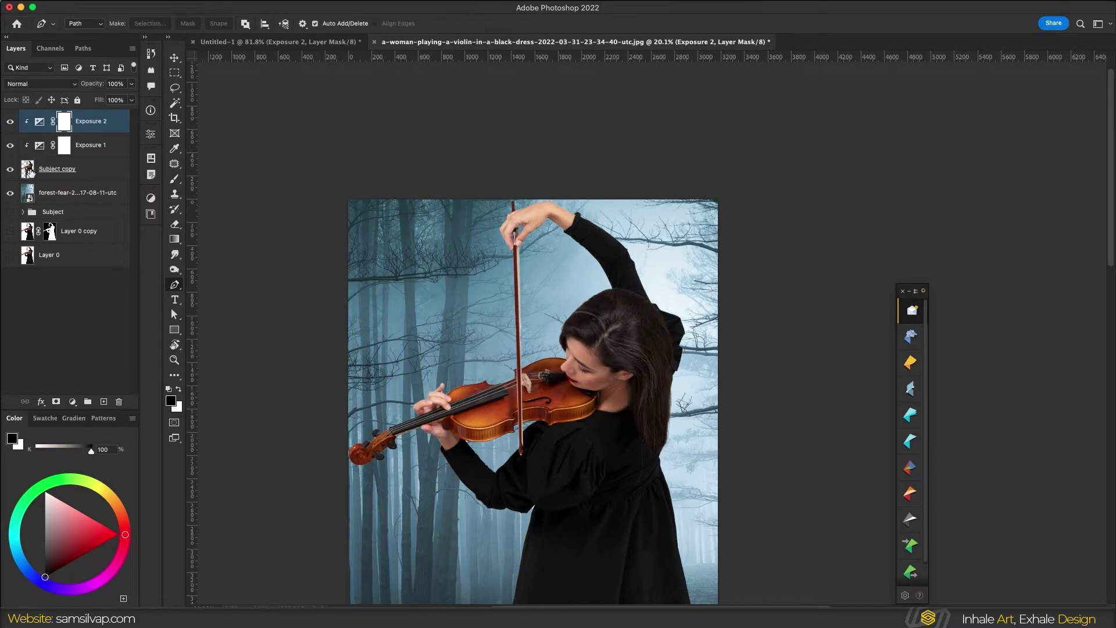
- Reload the violinist outline and feather the selection by 4 pixels for Exposure 2
{"action": "left_click", "coordinate": [27, 169], "text": "ctrl"}
{"action": "left_click", "coordinate": [236, 3]}
{"action": "left_click", "coordinate": [395, 224]}
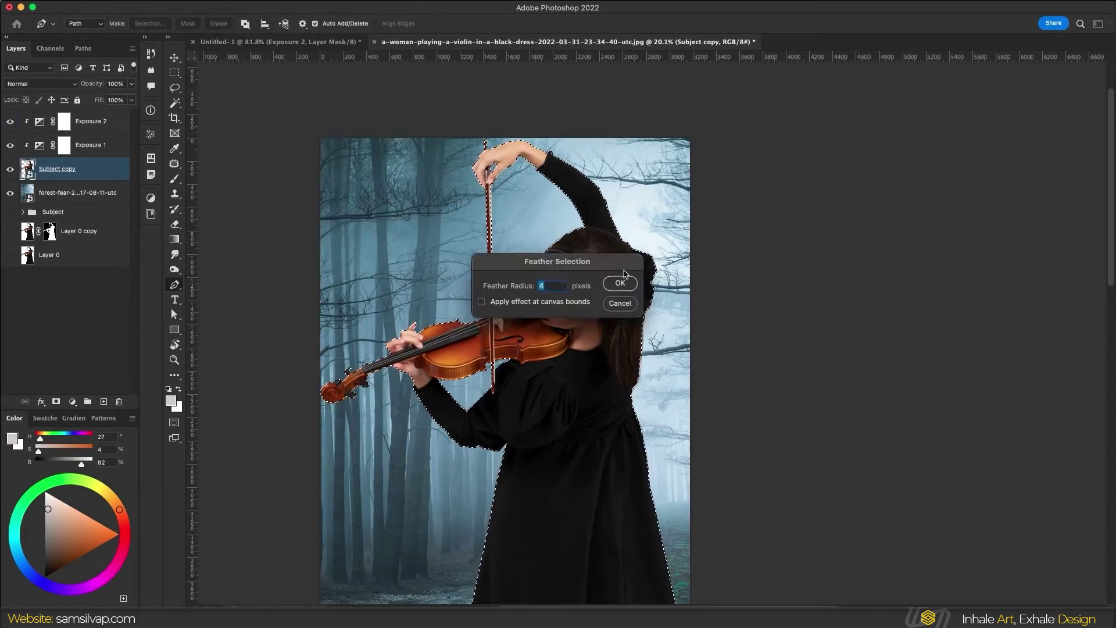
{"action": "left_click", "coordinate": [620, 283]}
{"action": "left_click", "coordinate": [66, 121]}
{"action": "scroll", "coordinate": [546, 186], "scroll_direction": "up", "scroll_amount": 5}
- Paint the Exposure 2 edge mask with the brush and contract the selection inward
{"action": "key", "text": "b"}
{"action": "left_click", "coordinate": [198, 3]}
{"action": "left_click", "coordinate": [244, 21]}
{"action": "key", "text": "ctrl+0"}
{"action": "left_click", "coordinate": [57, 168]}
{"action": "left_click", "coordinate": [236, 3]}
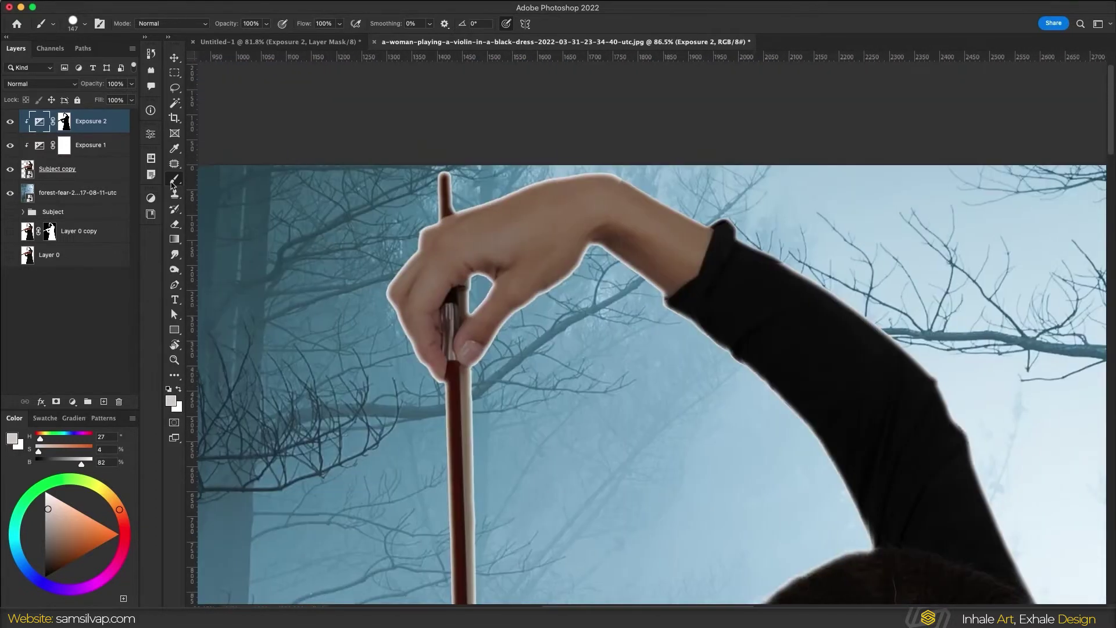
- Select Exposure 2, Exposure 1 and Subject copy, then move Levels 1 below Exposure 2
{"action": "key", "text": "ctrl+0"}
{"action": "left_click", "coordinate": [57, 168]}
{"action": "left_click", "coordinate": [87, 121], "text": "shift"}
{"action": "left_click", "coordinate": [174, 58]}
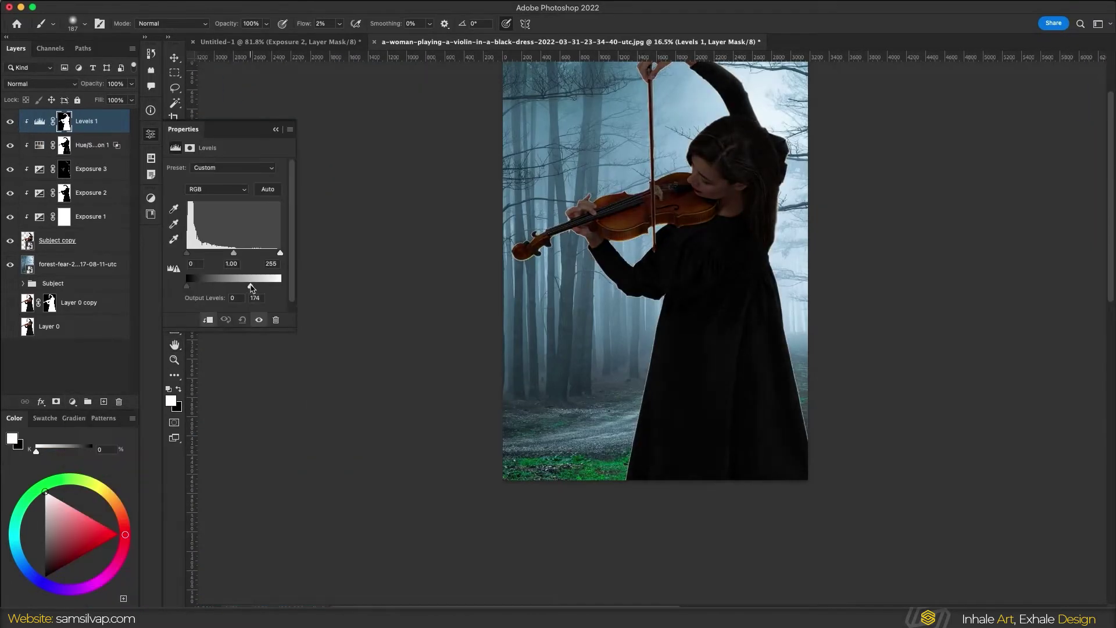
{"action": "left_click_drag", "start_coordinate": [87, 121], "coordinate": [87, 204]}
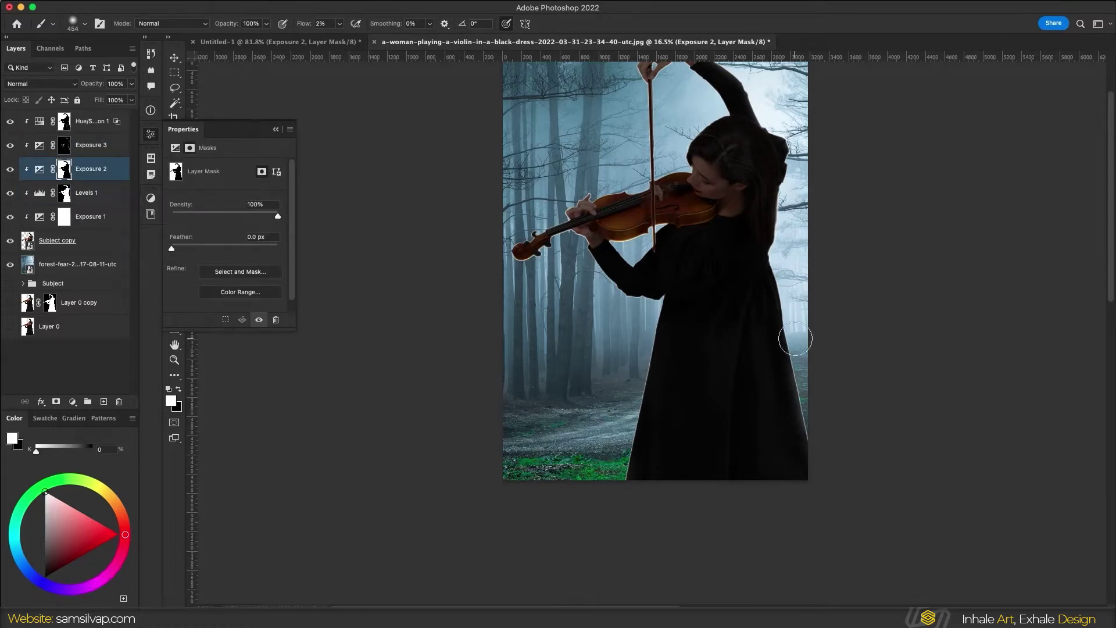
- Work along the dress, hair and sleeve edges of the Exposure 2 mask
{"action": "scroll", "coordinate": [646, 322], "scroll_direction": "up", "scroll_amount": 5}
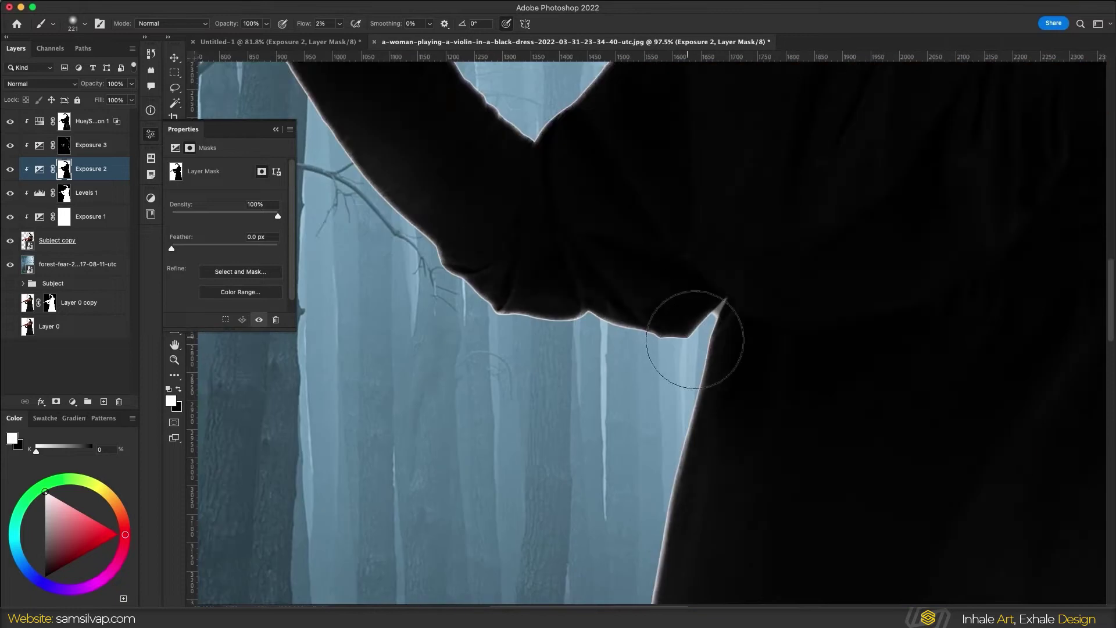
{"action": "scroll", "coordinate": [615, 470], "scroll_direction": "down", "scroll_amount": 5}
{"action": "scroll", "coordinate": [615, 470], "scroll_direction": "right", "scroll_amount": 5}
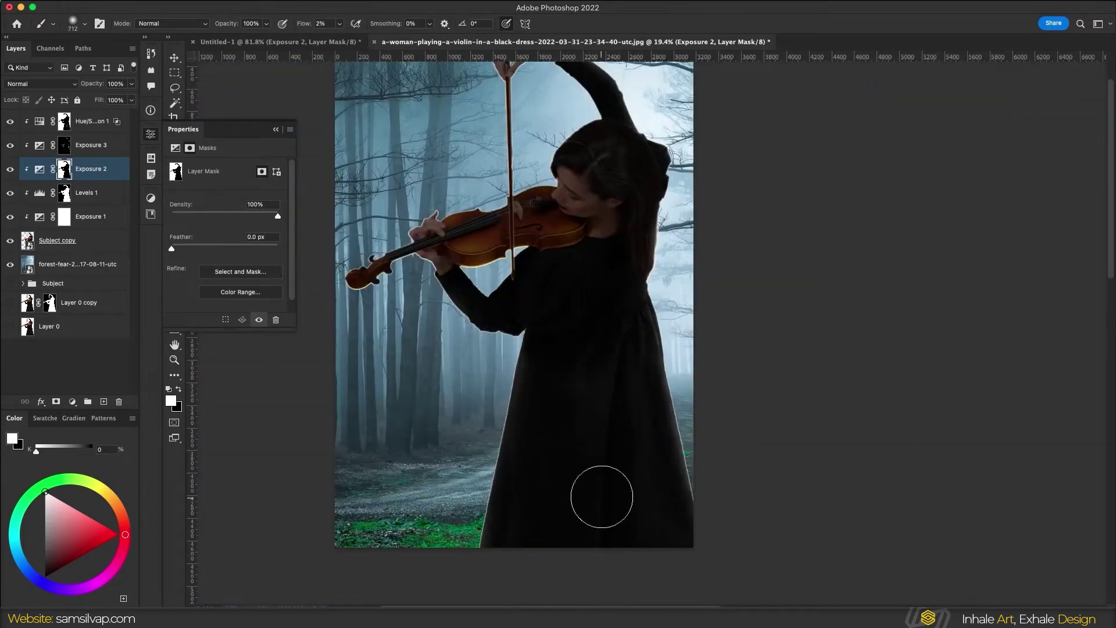
{"action": "scroll", "coordinate": [602, 497], "scroll_direction": "up", "scroll_amount": 5}
{"action": "scroll", "coordinate": [473, 237], "scroll_direction": "down", "scroll_amount": 4}
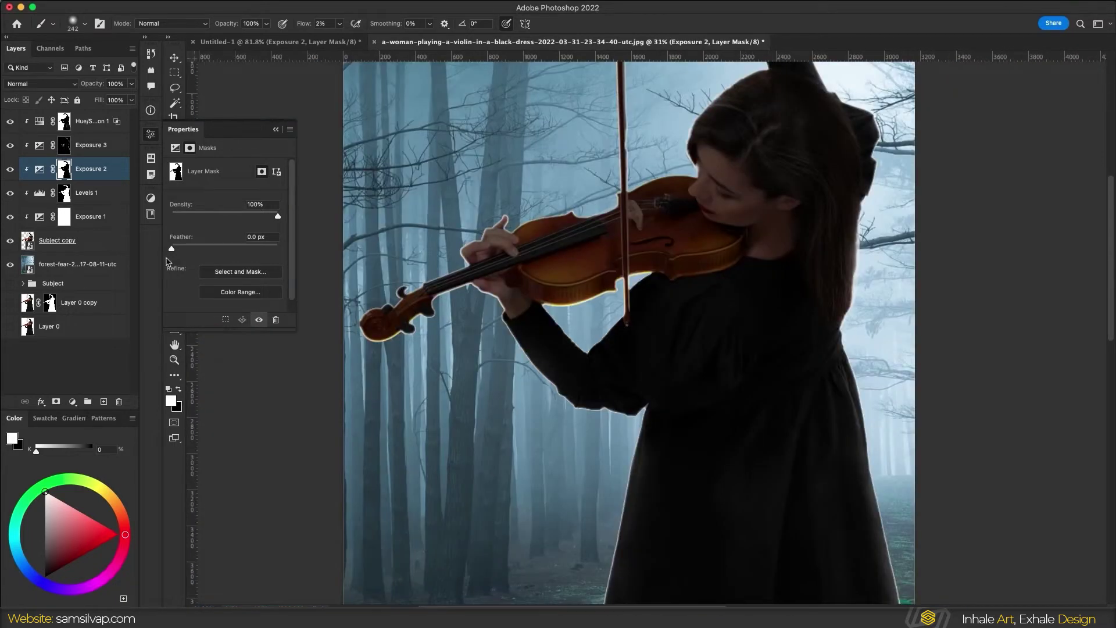
{"action": "scroll", "coordinate": [388, 334], "scroll_direction": "down", "scroll_amount": 5}
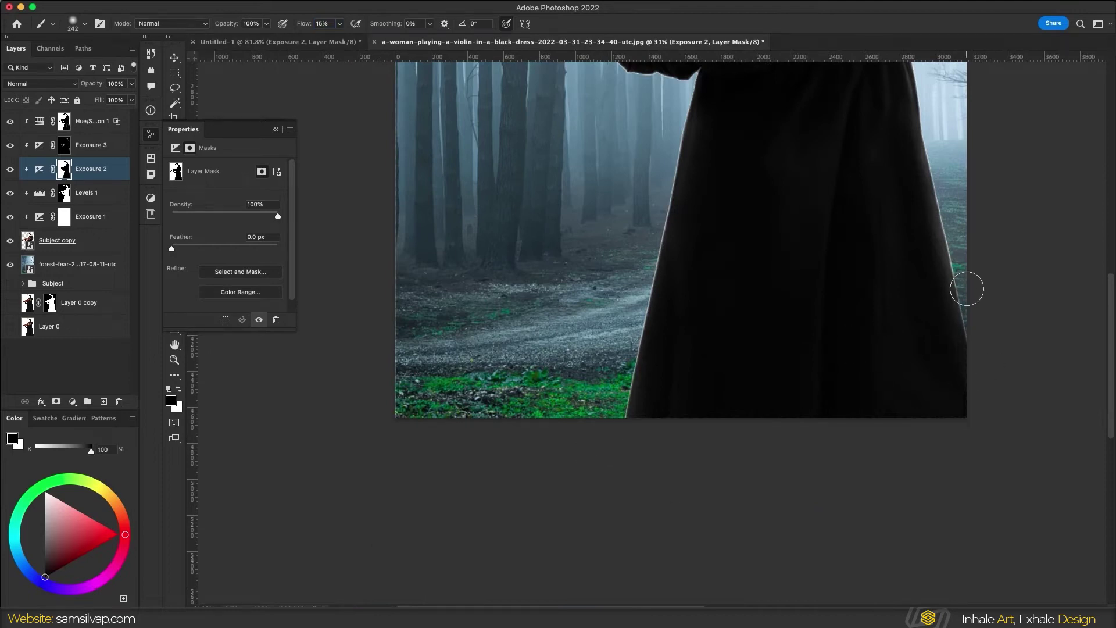
{"action": "scroll", "coordinate": [727, 279], "scroll_direction": "up", "scroll_amount": 5}
{"action": "scroll", "coordinate": [578, 337], "scroll_direction": "up", "scroll_amount": 3}
{"action": "scroll", "coordinate": [649, 423], "scroll_direction": "up", "scroll_amount": 5}
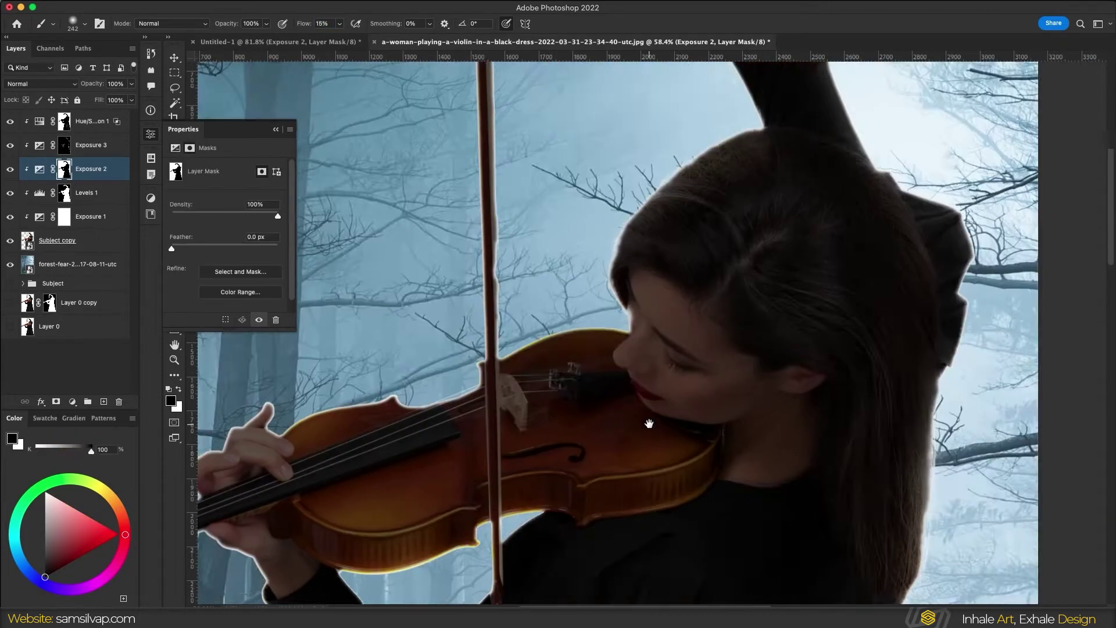
{"action": "scroll", "coordinate": [649, 423], "scroll_direction": "up", "scroll_amount": 5}
{"action": "scroll", "coordinate": [797, 349], "scroll_direction": "down", "scroll_amount": 5}
{"action": "scroll", "coordinate": [765, 197], "scroll_direction": "up", "scroll_amount": 3}
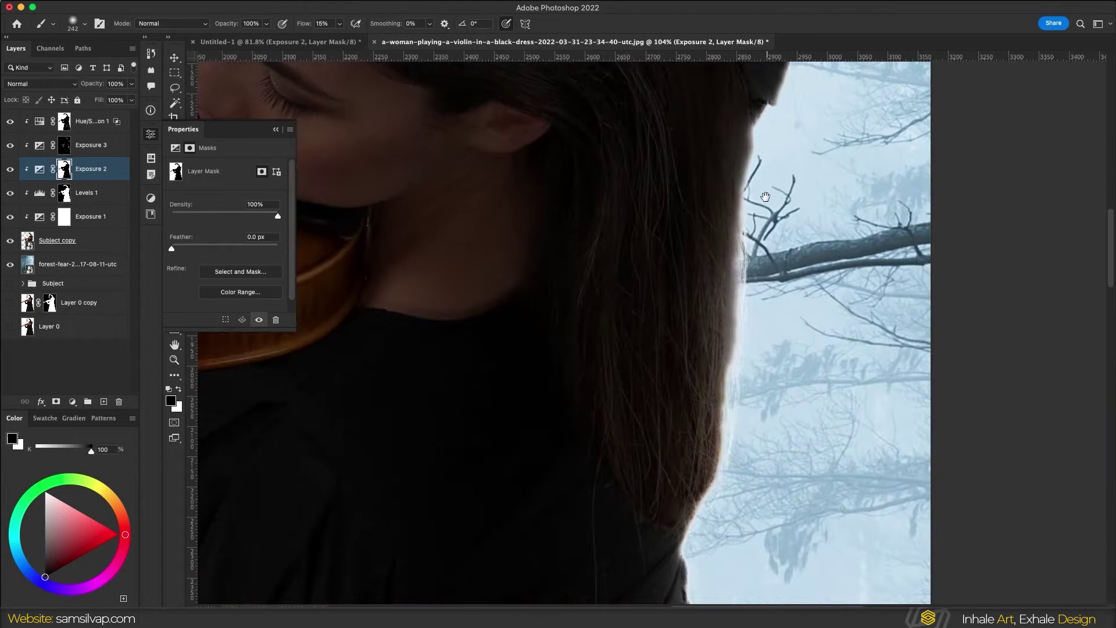
{"action": "scroll", "coordinate": [764, 197], "scroll_direction": "down", "scroll_amount": 5}
{"action": "scroll", "coordinate": [851, 218], "scroll_direction": "down", "scroll_amount": 5}
{"action": "scroll", "coordinate": [591, 270], "scroll_direction": "down", "scroll_amount": 3}
{"action": "scroll", "coordinate": [491, 201], "scroll_direction": "up", "scroll_amount": 10}
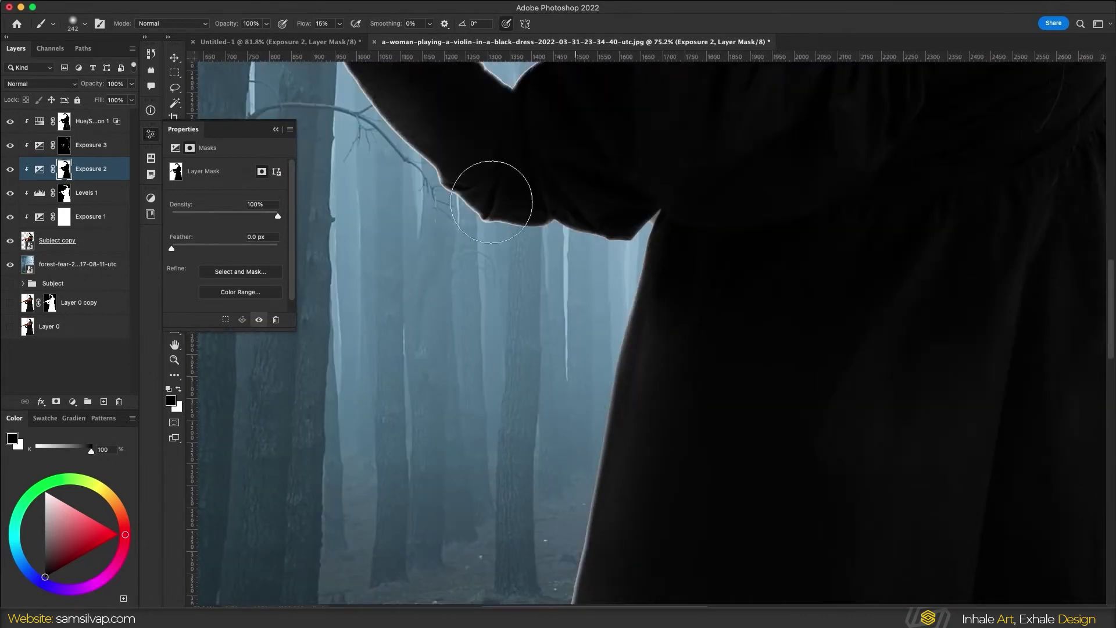
{"action": "scroll", "coordinate": [492, 291], "scroll_direction": "left", "scroll_amount": 6}
- Swap to the other colour and keep softening the Exposure 2 mask edges
{"action": "key", "text": "x"}
{"action": "scroll", "coordinate": [578, 187], "scroll_direction": "down", "scroll_amount": 5}
{"action": "scroll", "coordinate": [642, 208], "scroll_direction": "up", "scroll_amount": 2}
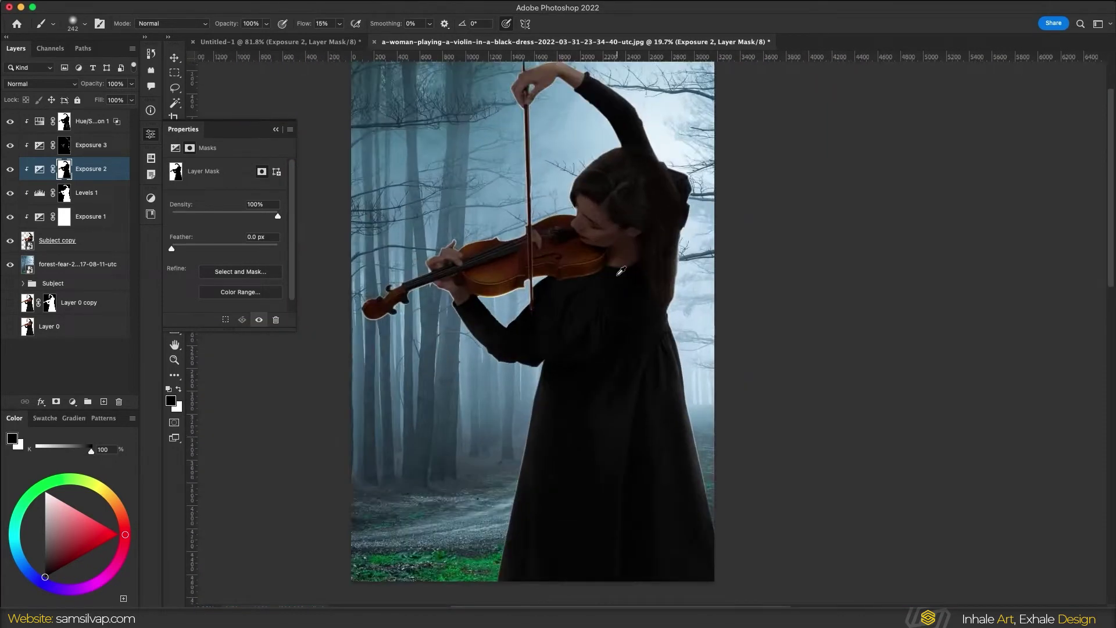
{"action": "scroll", "coordinate": [642, 209], "scroll_direction": "up", "scroll_amount": 2}
{"action": "scroll", "coordinate": [642, 208], "scroll_direction": "down", "scroll_amount": 4}
{"action": "scroll", "coordinate": [677, 280], "scroll_direction": "up", "scroll_amount": 2}
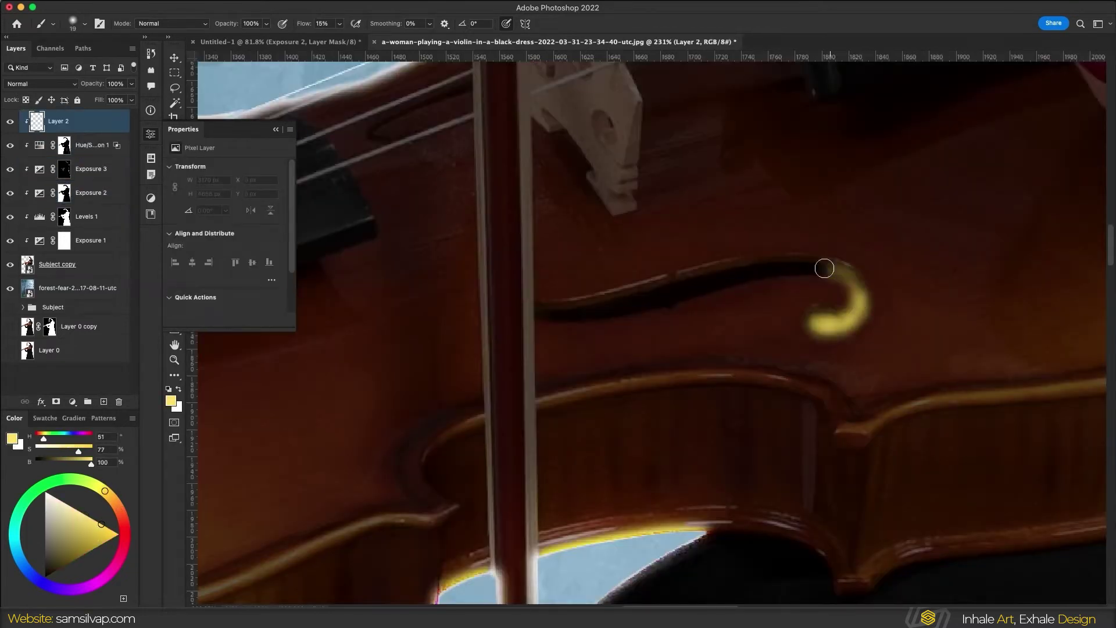
- Paint a bright yellow glow along the f-hole curve with a much larger brush
{"action": "left_click_drag", "start_coordinate": [857, 298], "coordinate": [811, 265]}
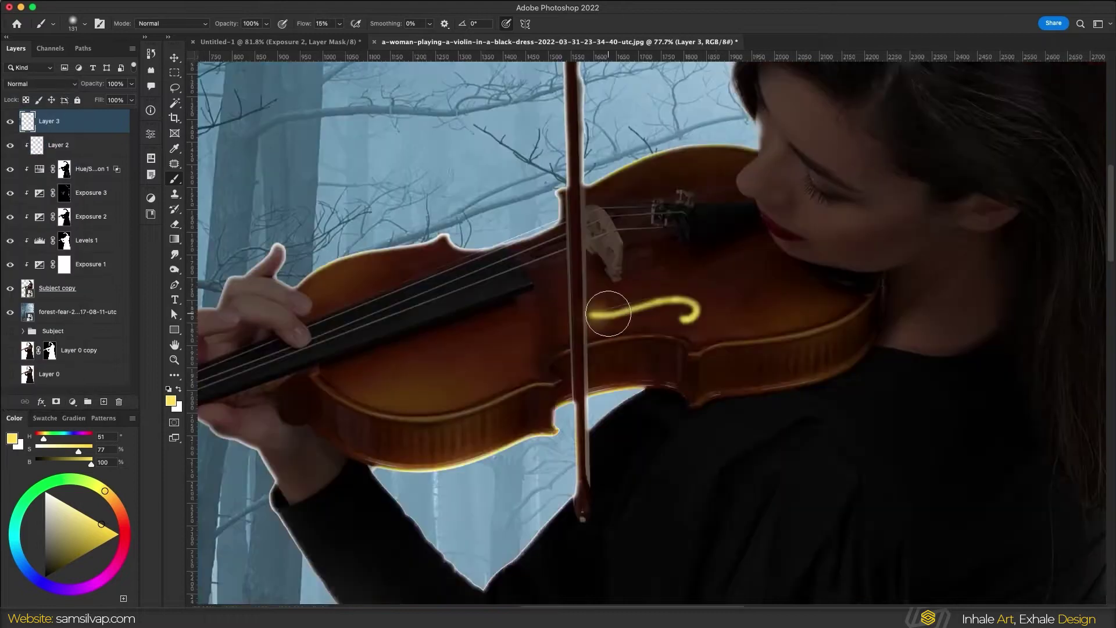
{"action": "key", "text": "bracketright"}
{"action": "key", "text": "bracketright"}
{"action": "key", "text": "bracketright"}
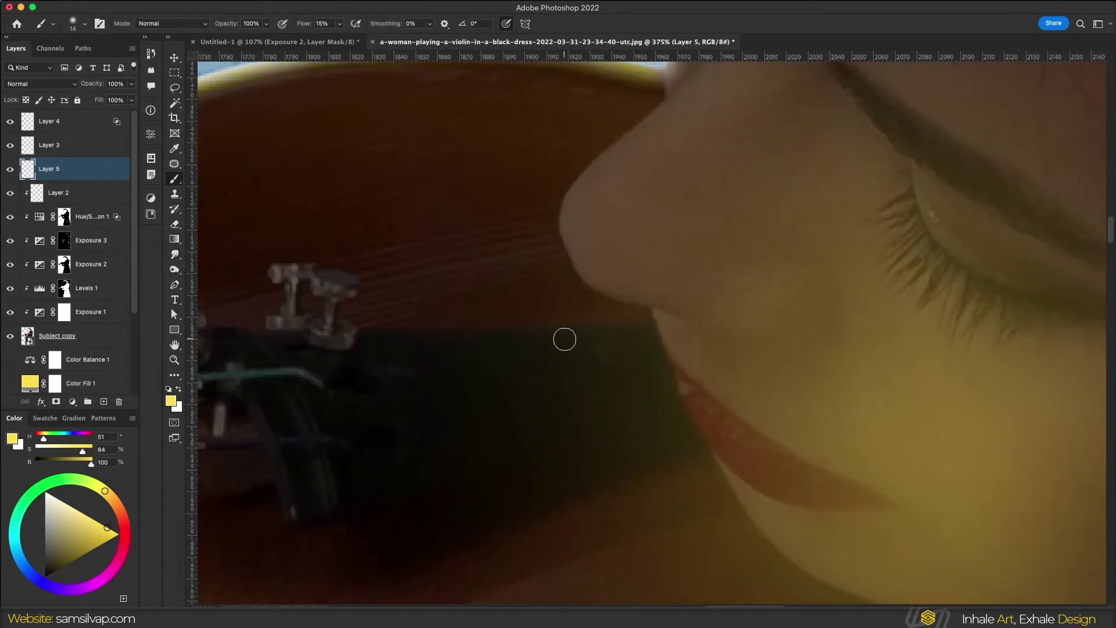
{"action": "scroll", "coordinate": [597, 227], "scroll_direction": "down", "scroll_amount": 5}
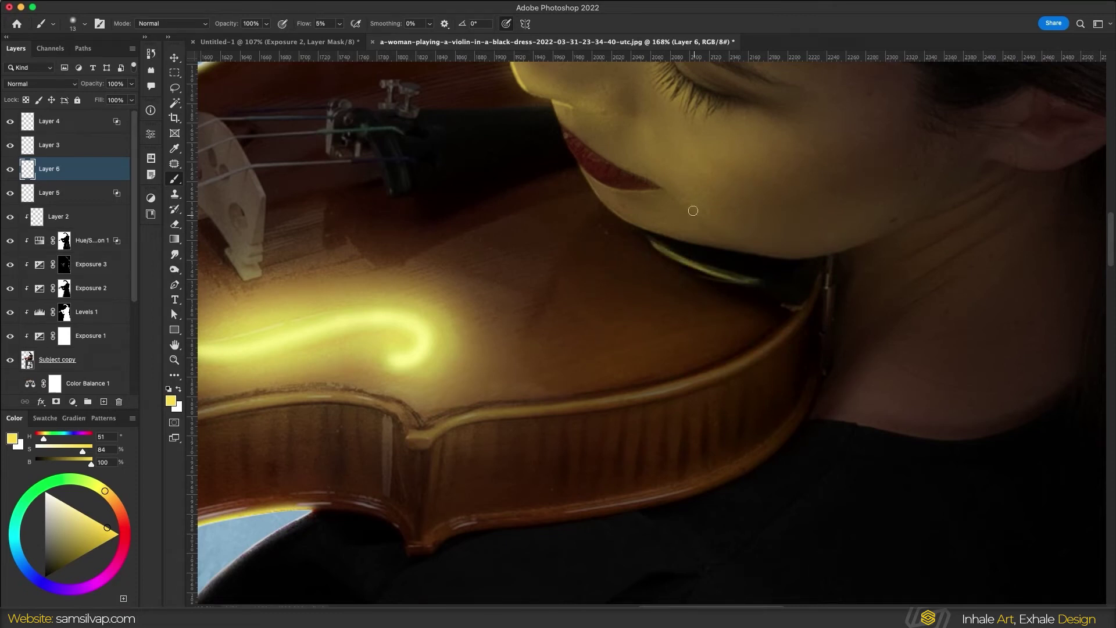
{"action": "scroll", "coordinate": [693, 210], "scroll_direction": "left", "scroll_amount": 5}
{"action": "scroll", "coordinate": [693, 211], "scroll_direction": "up", "scroll_amount": 3}
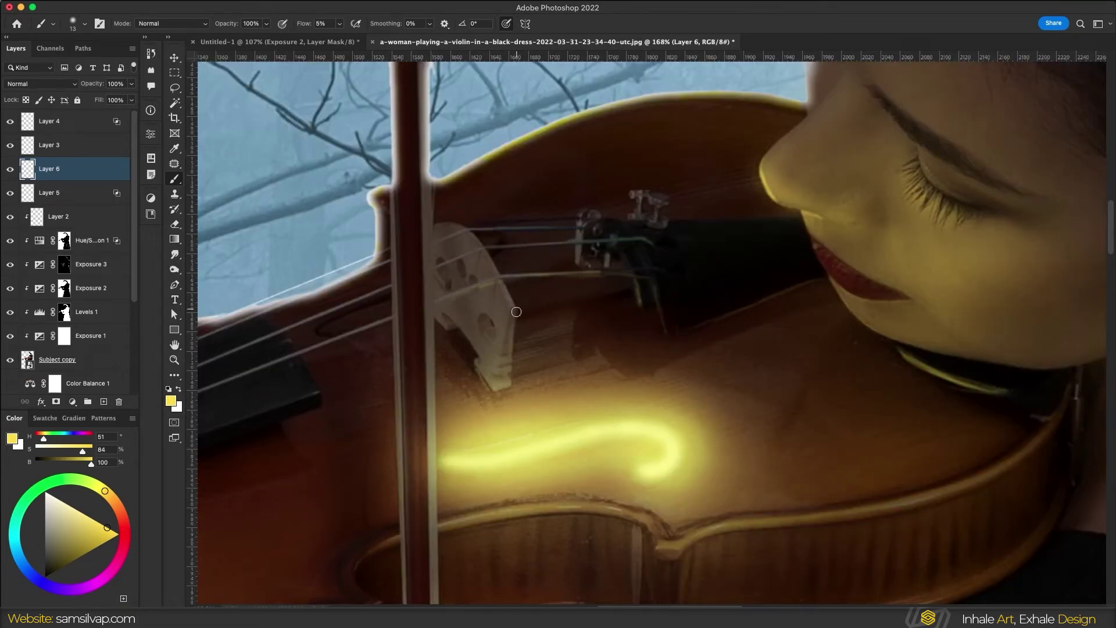
{"action": "scroll", "coordinate": [516, 311], "scroll_direction": "down", "scroll_amount": 4}
{"action": "scroll", "coordinate": [516, 311], "scroll_direction": "up", "scroll_amount": 5}
{"action": "scroll", "coordinate": [646, 262], "scroll_direction": "left", "scroll_amount": 4}
{"action": "scroll", "coordinate": [647, 262], "scroll_direction": "down", "scroll_amount": 2}
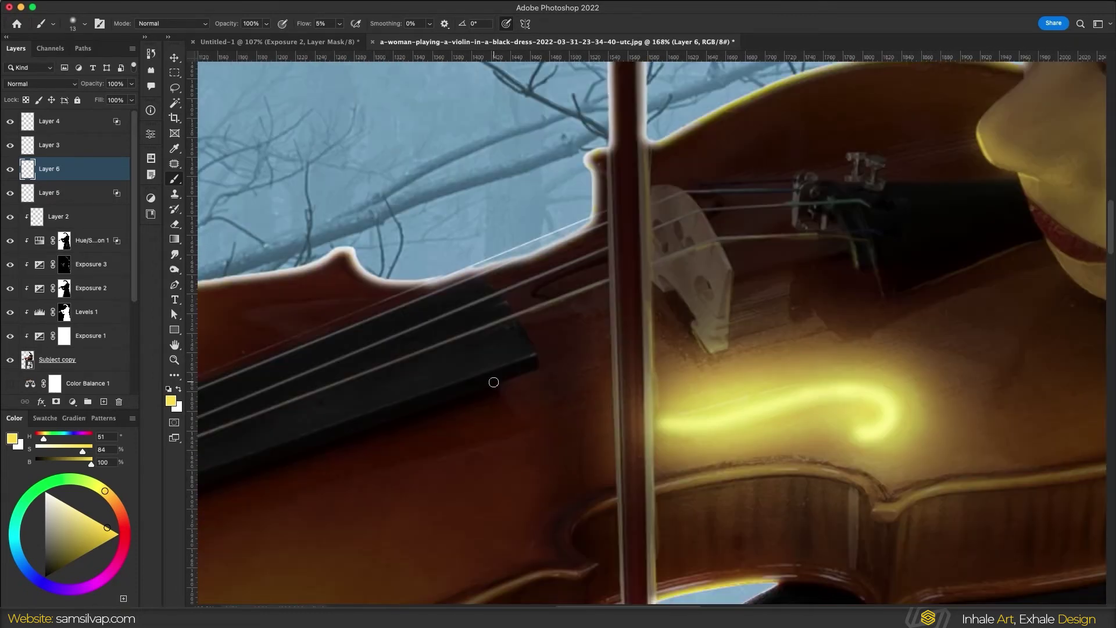
{"action": "scroll", "coordinate": [522, 376], "scroll_direction": "left", "scroll_amount": 5}
{"action": "scroll", "coordinate": [522, 376], "scroll_direction": "down", "scroll_amount": 2}
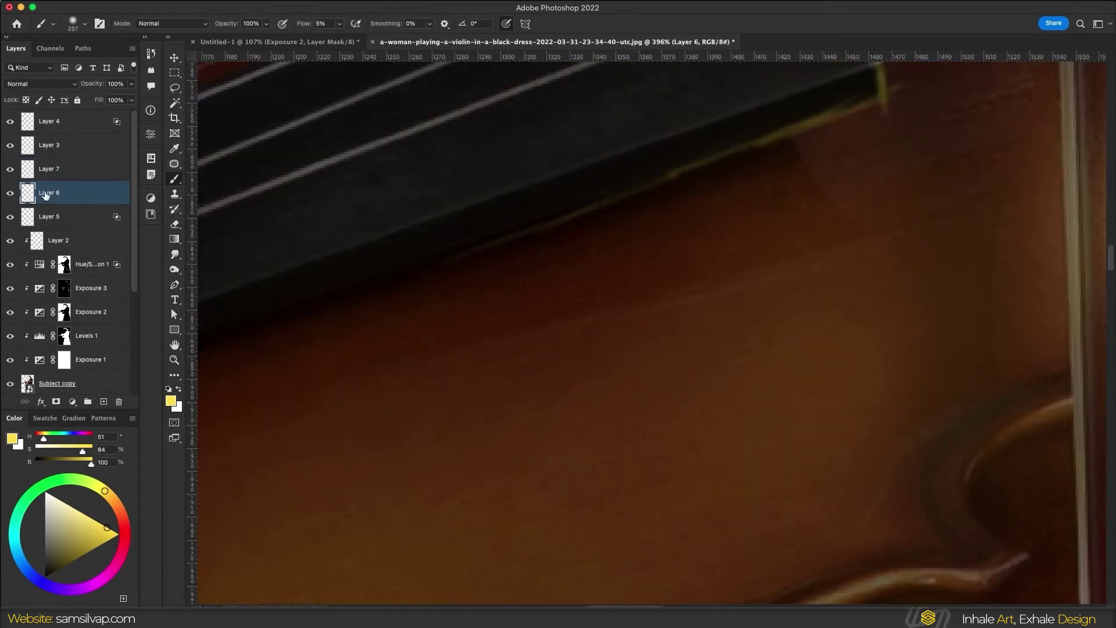
- Shrink the brush to about 15 px for the fingerboard end and bridge, then view the whole violinist
{"action": "left_click_drag", "start_coordinate": [575, 331], "coordinate": [434, 270]}
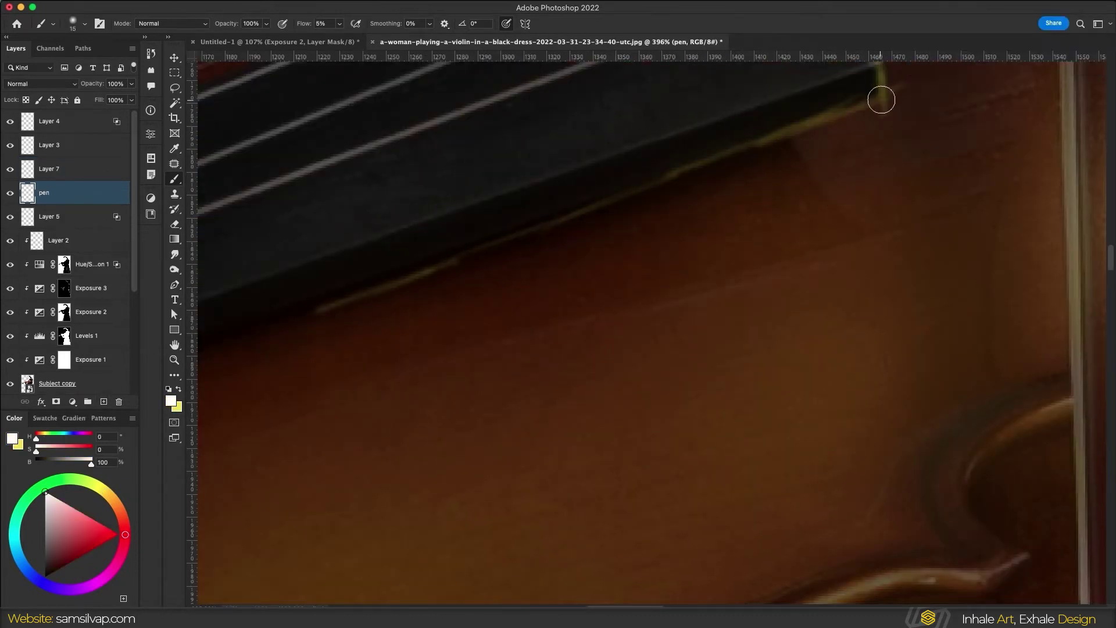
{"action": "left_click_drag", "start_coordinate": [754, 179], "coordinate": [546, 225]}
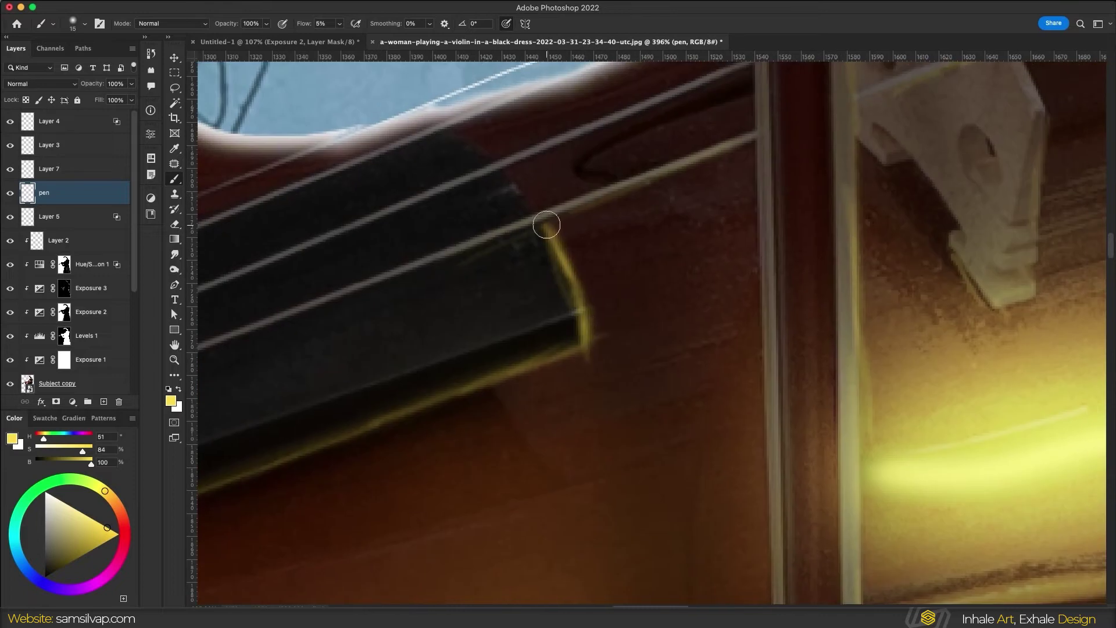
{"action": "key", "text": "ctrl+0"}
{"action": "scroll", "coordinate": [834, 316], "scroll_direction": "up", "scroll_amount": 2}
{"action": "scroll", "coordinate": [834, 317], "scroll_direction": "up", "scroll_amount": 2}
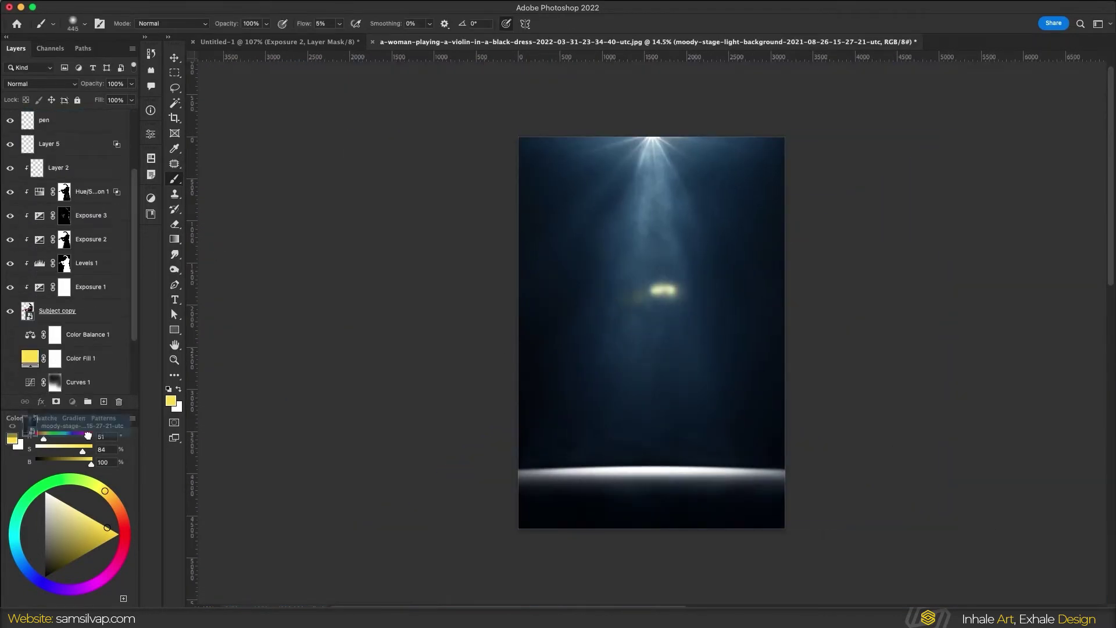
- Scale the stage background taller, invert the new Exposure mask, and clip the light layer to Layer 2
{"action": "key", "text": "ctrl+t"}
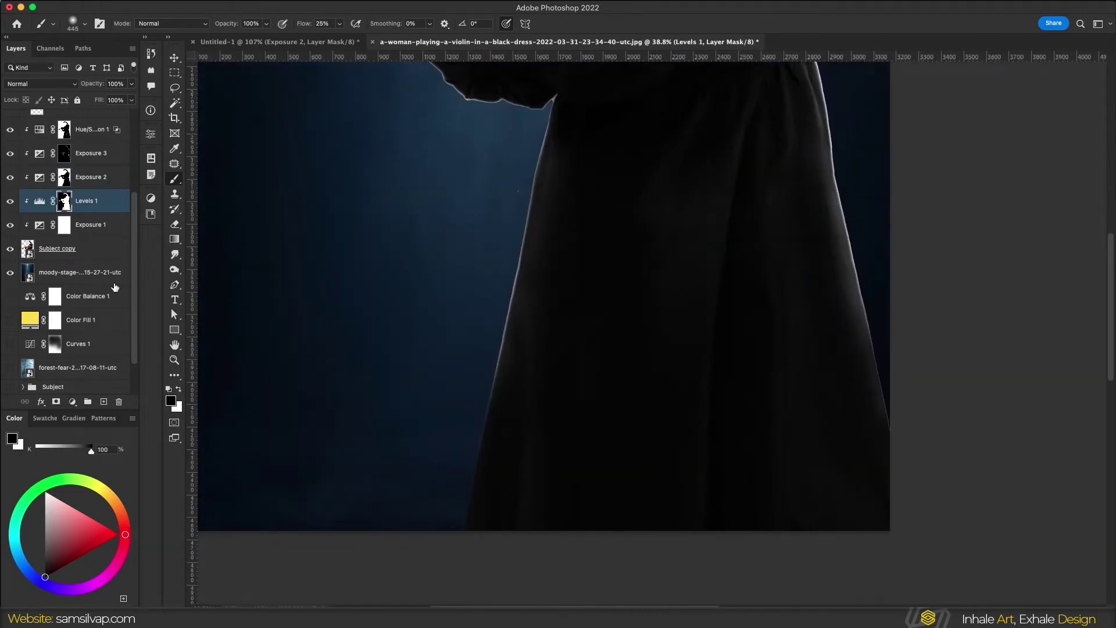
{"action": "key", "text": "ctrl+i"}
{"action": "key", "text": "x"}
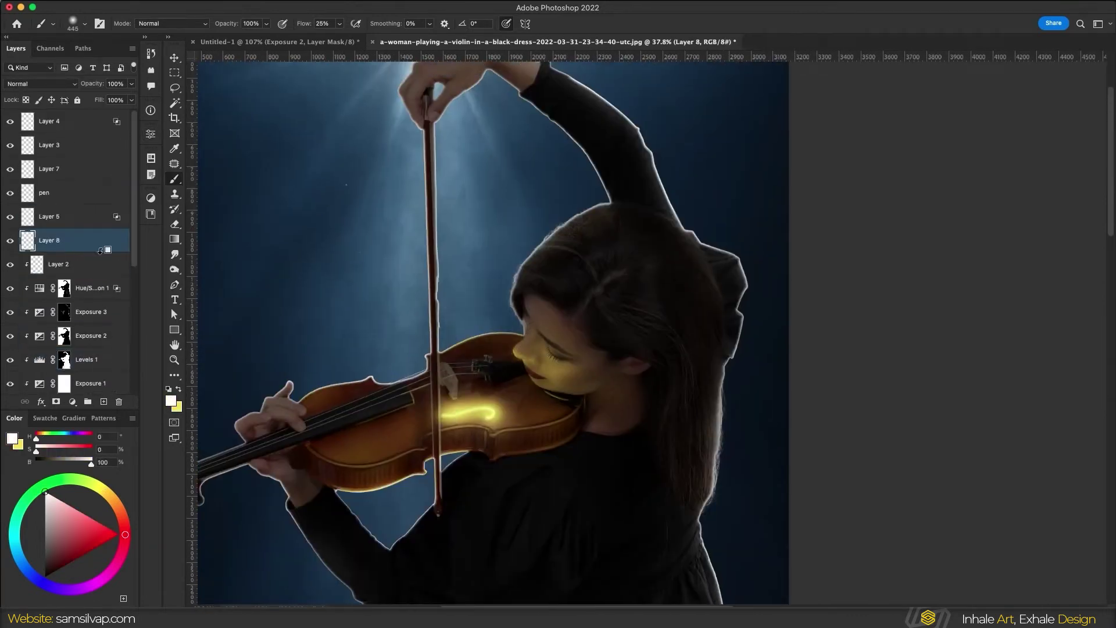
{"action": "left_click", "coordinate": [100, 250], "text": "alt"}
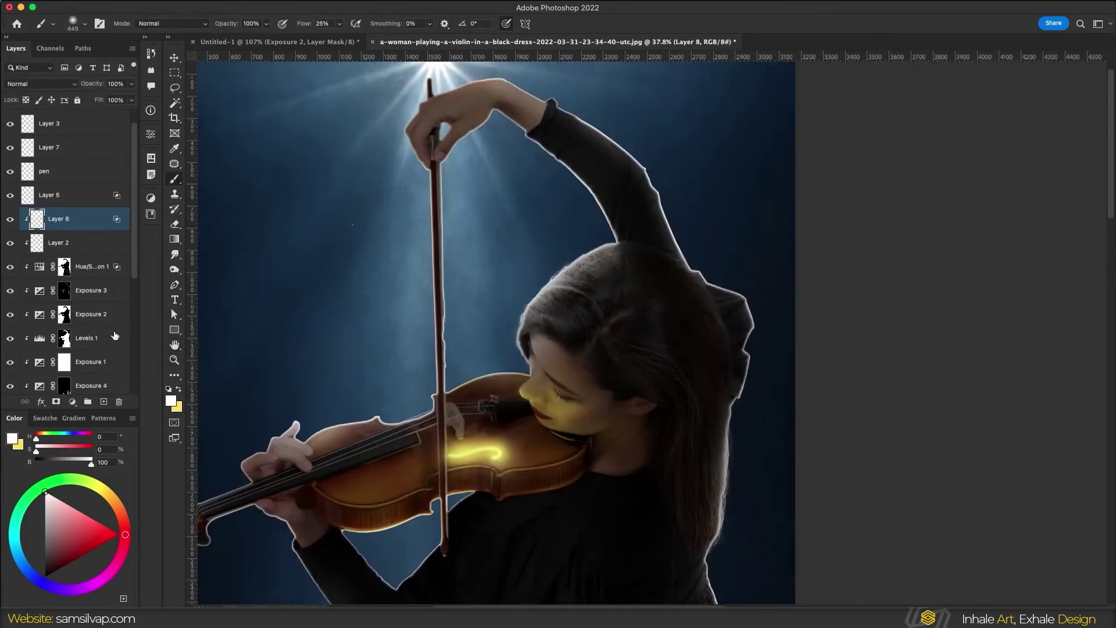
- Paint with white on the Exposure 2 mask to refine it
{"action": "left_click", "coordinate": [115, 335]}
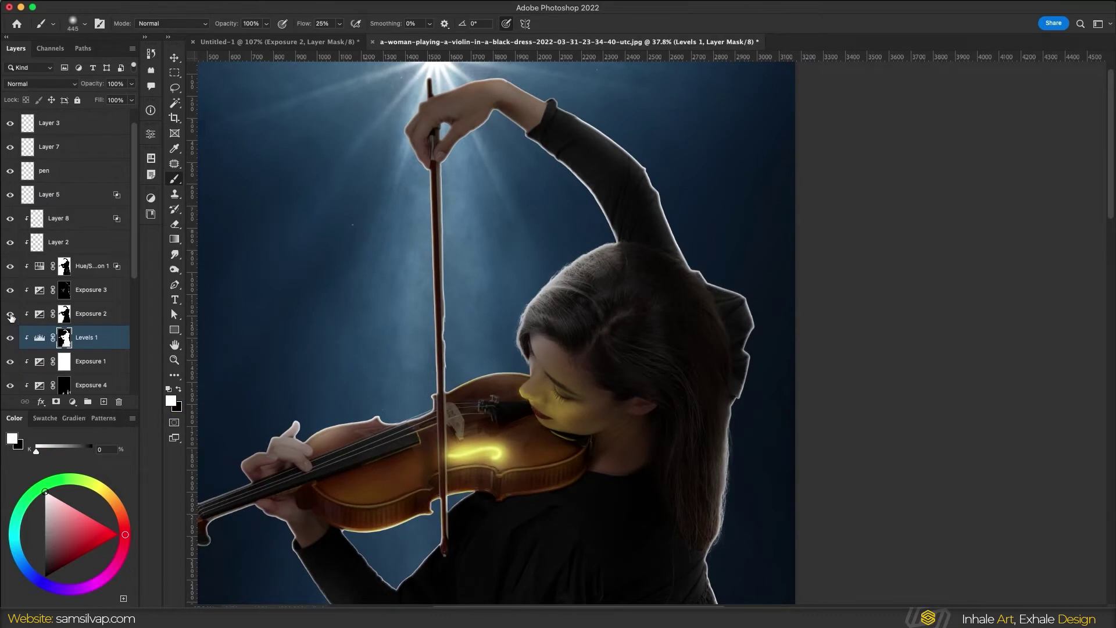
{"action": "left_click", "coordinate": [64, 314]}
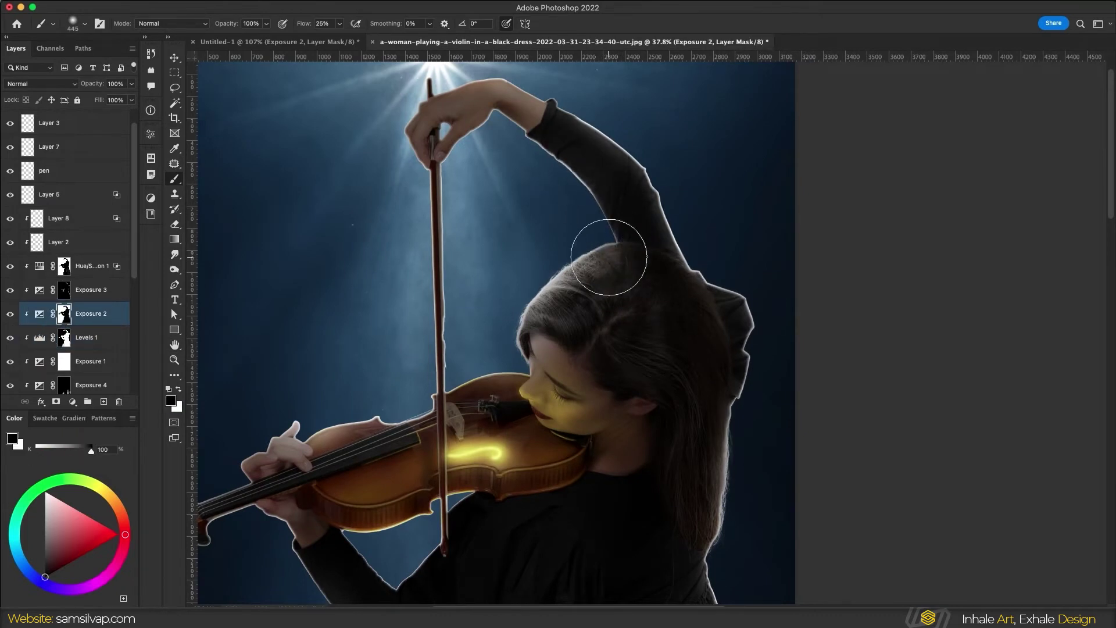
{"action": "scroll", "coordinate": [606, 249], "scroll_direction": "down", "scroll_amount": 3}
{"action": "scroll", "coordinate": [703, 511], "scroll_direction": "down", "scroll_amount": 3}
{"action": "scroll", "coordinate": [599, 329], "scroll_direction": "down", "scroll_amount": 5}
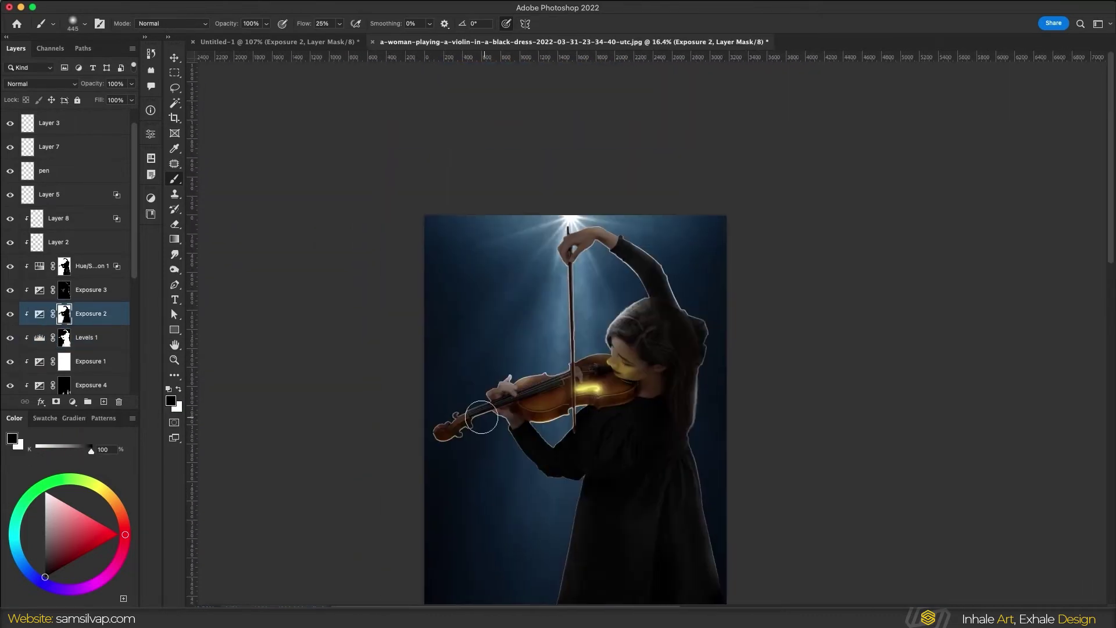
{"action": "scroll", "coordinate": [450, 349], "scroll_direction": "up", "scroll_amount": 3}
{"action": "key", "text": "x"}
{"action": "scroll", "coordinate": [628, 397], "scroll_direction": "up", "scroll_amount": 3}
{"action": "scroll", "coordinate": [629, 397], "scroll_direction": "up", "scroll_amount": 5}
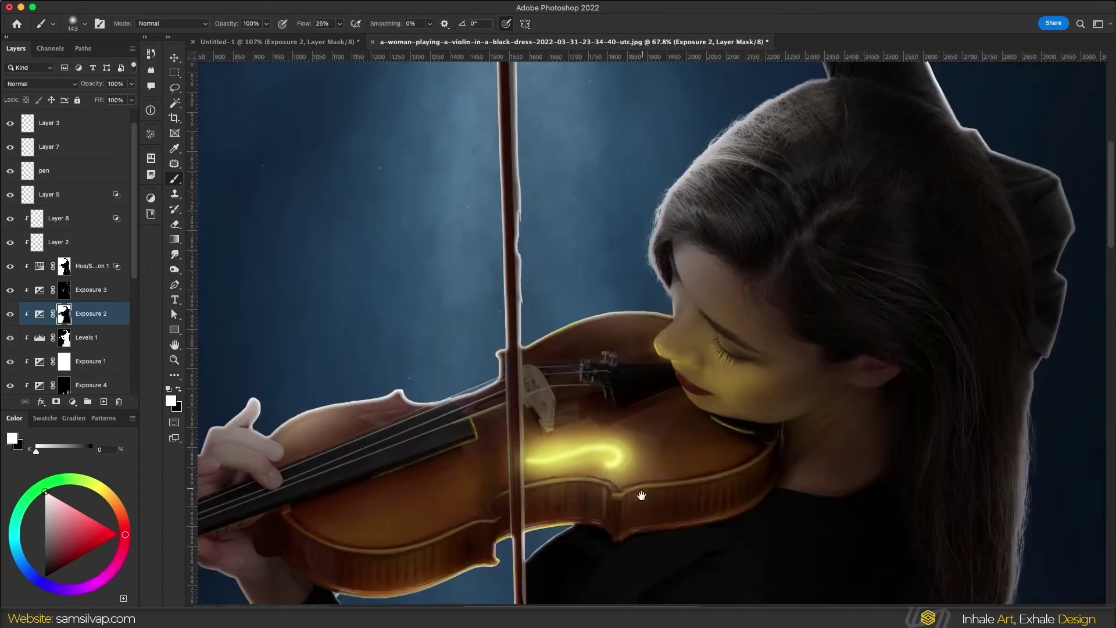
- Paint a soft white light stroke on Layer 8, then undo it
{"action": "left_click", "coordinate": [86, 224]}
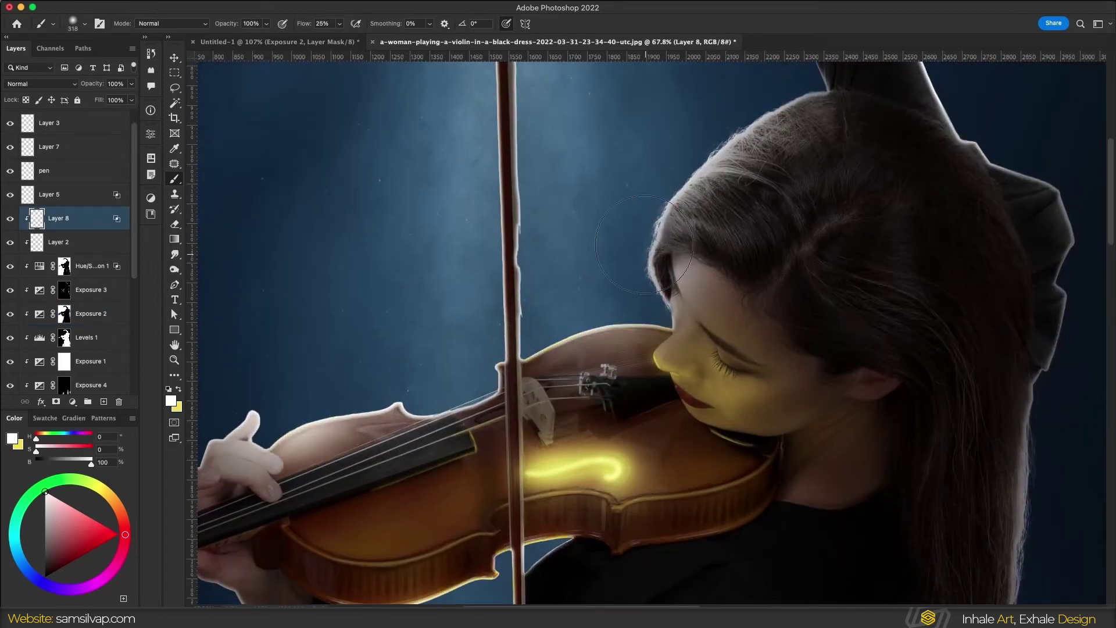
{"action": "scroll", "coordinate": [678, 257], "scroll_direction": "down", "scroll_amount": 5}
{"action": "scroll", "coordinate": [437, 574], "scroll_direction": "up", "scroll_amount": 2}
{"action": "left_click_drag", "start_coordinate": [483, 492], "coordinate": [483, 302]}
{"action": "key", "text": "ctrl+z"}
- Apply Blend If settings in the Exposure 2 layer's blending options
{"action": "scroll", "coordinate": [493, 318], "scroll_direction": "up", "scroll_amount": 1}
{"action": "left_click", "coordinate": [117, 288]}
{"action": "double_click", "coordinate": [116, 291]}
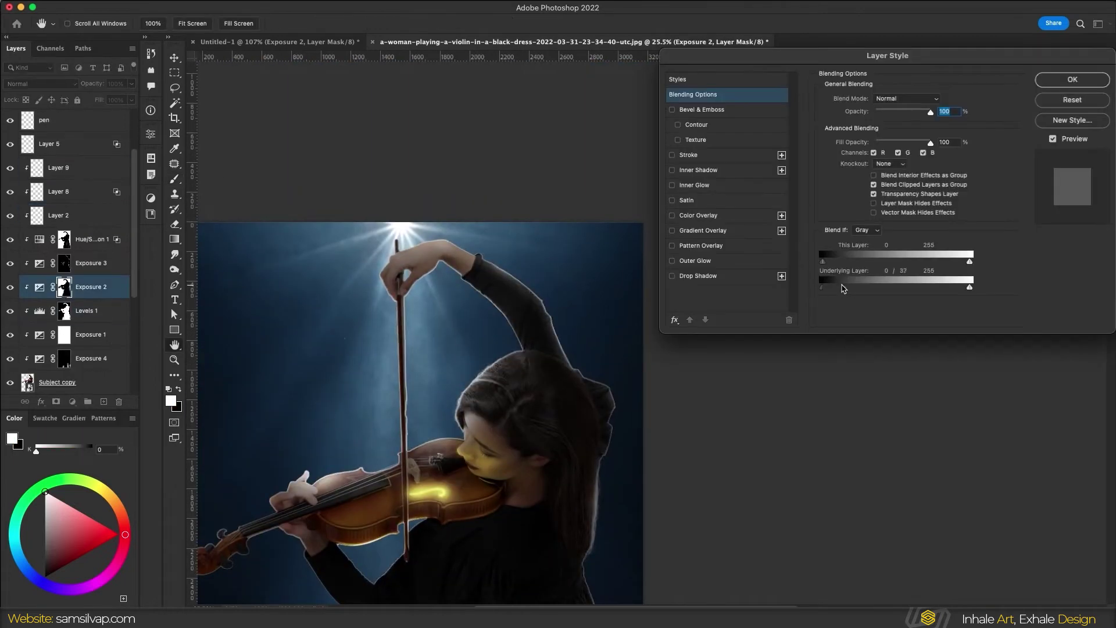
{"action": "key", "text": "Escape"}
{"action": "scroll", "coordinate": [693, 292], "scroll_direction": "up", "scroll_amount": 3}
- Add a +3.17 Exposure with an inverted mask above Layer 9 and paint rim light on the arm
{"action": "left_click", "coordinate": [58, 168]}
{"action": "key", "text": "ctrl+i"}
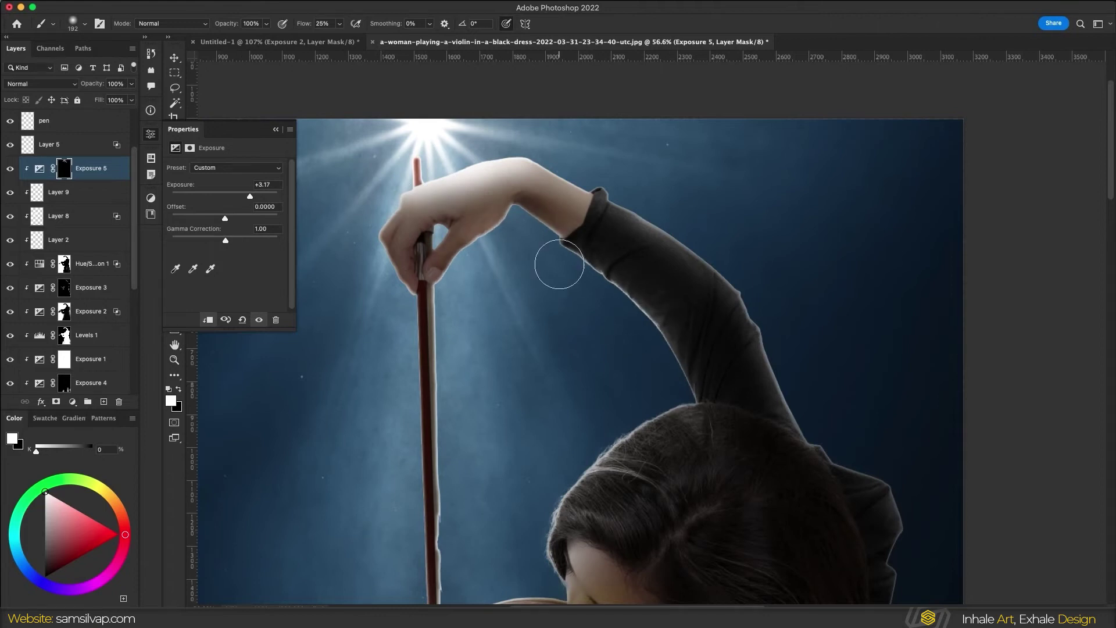
{"action": "scroll", "coordinate": [560, 264], "scroll_direction": "down", "scroll_amount": 5}
{"action": "scroll", "coordinate": [458, 355], "scroll_direction": "up", "scroll_amount": 2}
{"action": "scroll", "coordinate": [458, 355], "scroll_direction": "up", "scroll_amount": 2}
{"action": "scroll", "coordinate": [458, 355], "scroll_direction": "up", "scroll_amount": 3}
{"action": "key", "text": "x"}
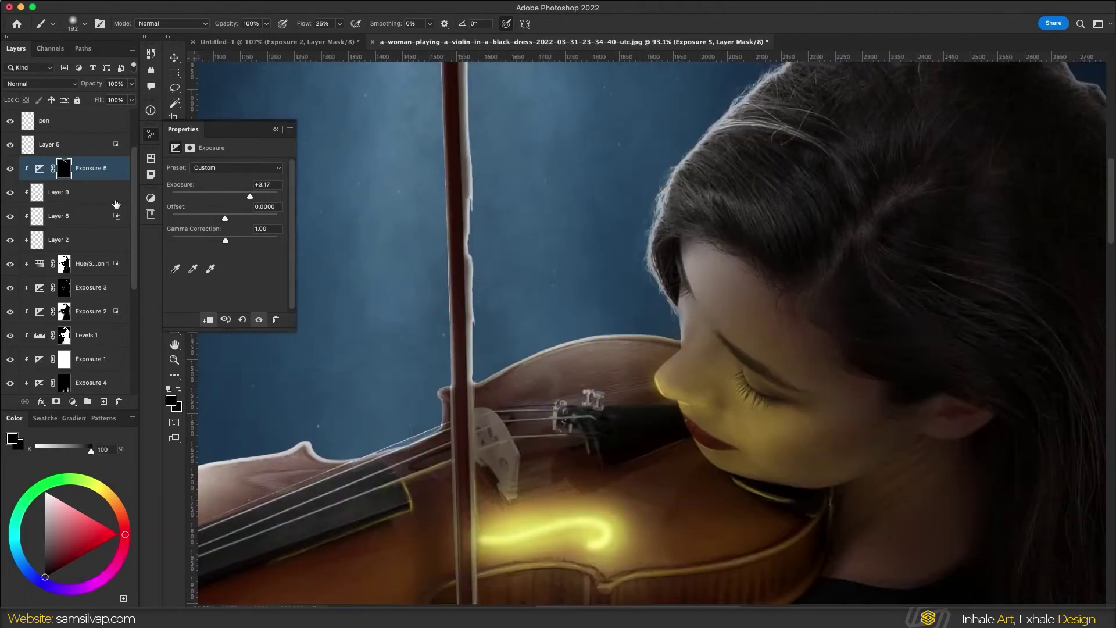
{"action": "scroll", "coordinate": [478, 242], "scroll_direction": "down", "scroll_amount": 2}
{"action": "scroll", "coordinate": [473, 424], "scroll_direction": "up", "scroll_amount": 4}
{"action": "left_click", "coordinate": [477, 465], "text": "ctrl"}
{"action": "key", "text": "p"}
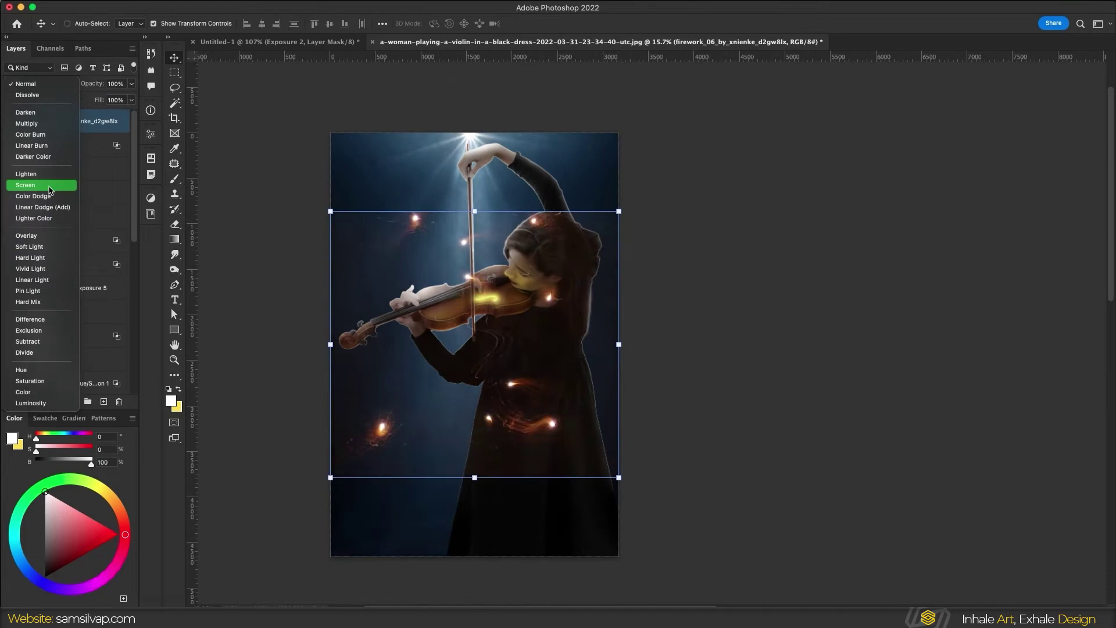
- Set the fireworks to Screen, stretch them down-left, and mask them to one spark near the violin
{"action": "left_click", "coordinate": [49, 185]}
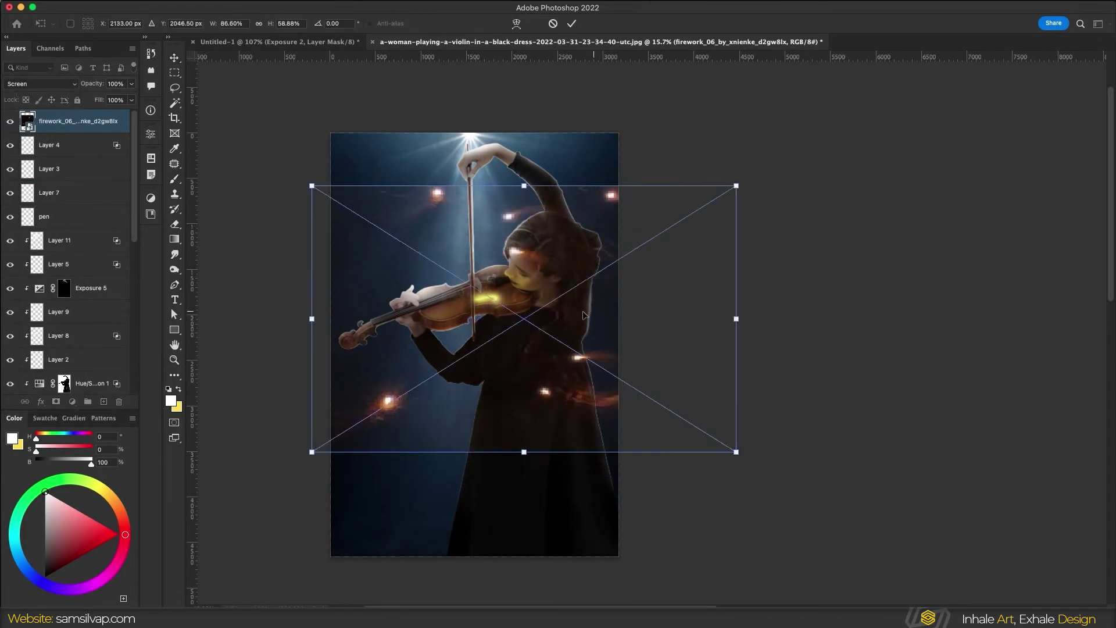
{"action": "left_click_drag", "start_coordinate": [480, 246], "coordinate": [413, 299]}
{"action": "scroll", "coordinate": [567, 343], "scroll_direction": "up", "scroll_amount": 3}
{"action": "mouse_move", "coordinate": [640, 279]}
{"action": "left_mouse_down"}
{"action": "mouse_move", "coordinate": [370, 243]}
{"action": "mouse_move", "coordinate": [331, 262]}
{"action": "left_mouse_up"}
{"action": "key", "text": "x"}
{"action": "left_click", "coordinate": [336, 260]}
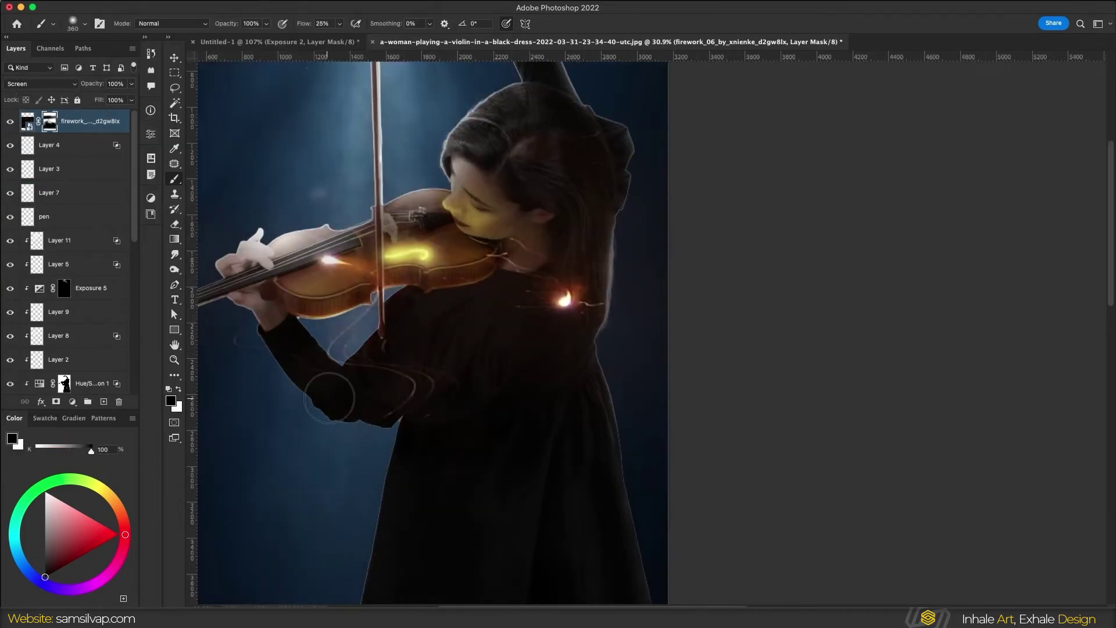
{"action": "scroll", "coordinate": [486, 331], "scroll_direction": "left", "scroll_amount": 5}
{"action": "scroll", "coordinate": [486, 331], "scroll_direction": "up", "scroll_amount": 2}
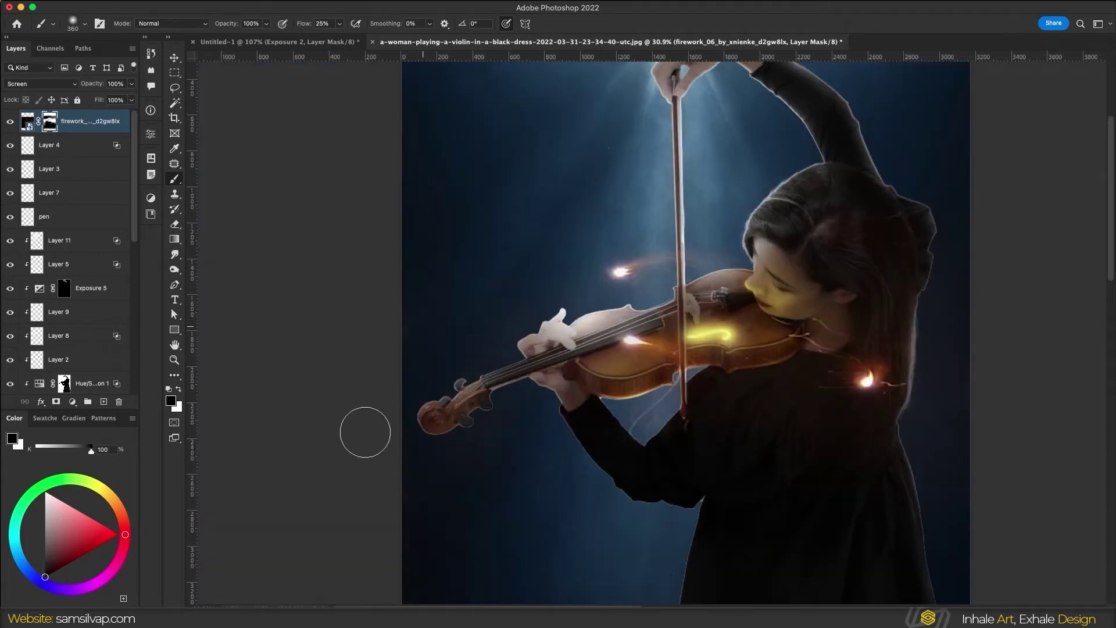
{"action": "scroll", "coordinate": [365, 432], "scroll_direction": "down", "scroll_amount": 1}
- Duplicate the firework layer, then rotate and reposition the copy at an angle
{"action": "key", "text": "ctrl+j"}
{"action": "key", "text": "ctrl+t"}
{"action": "mouse_move", "coordinate": [581, 220]}
{"action": "left_mouse_down"}
{"action": "mouse_move", "coordinate": [636, 298]}
{"action": "mouse_move", "coordinate": [611, 357]}
{"action": "left_mouse_up"}
{"action": "left_click_drag", "start_coordinate": [435, 364], "coordinate": [458, 370]}
{"action": "right_click", "coordinate": [374, 453]}
{"action": "key", "text": "Escape"}
{"action": "scroll", "coordinate": [399, 442], "scroll_direction": "down", "scroll_amount": 5}
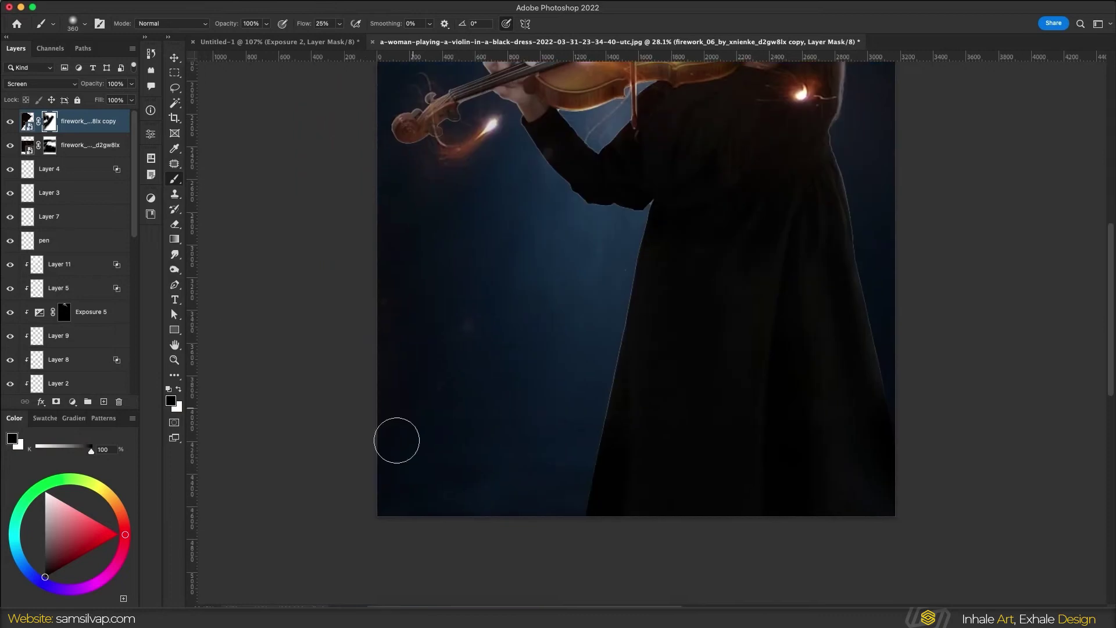
{"action": "scroll", "coordinate": [339, 212], "scroll_direction": "up", "scroll_amount": 8}
{"action": "scroll", "coordinate": [301, 484], "scroll_direction": "down", "scroll_amount": 3}
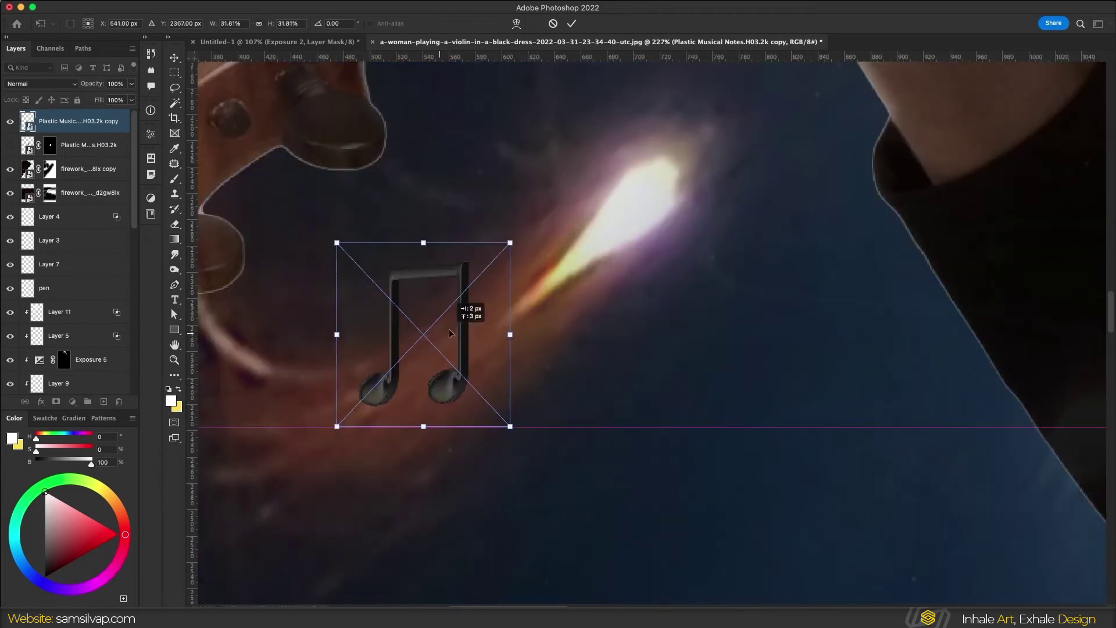
- Put the notes under the firework copy, tint them with a clipped Colorize Hue/Saturation at hue 140, and lower Layer 15
{"action": "left_click_drag", "start_coordinate": [81, 121], "coordinate": [97, 185]}
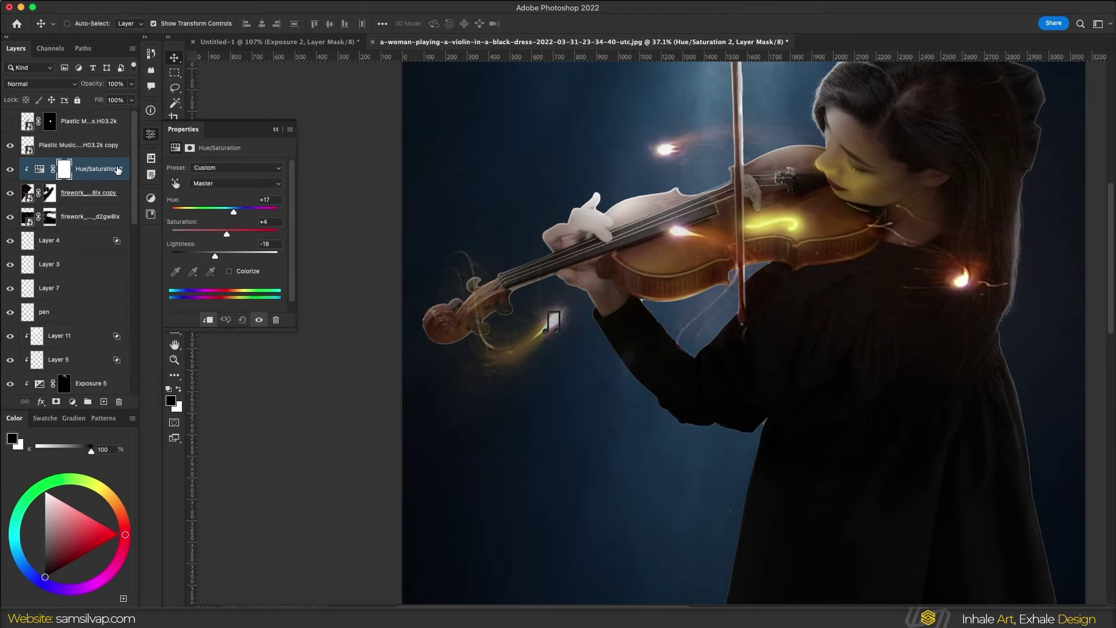
{"action": "left_click", "coordinate": [78, 145]}
{"action": "left_click", "coordinate": [72, 401]}
{"action": "left_click", "coordinate": [99, 523]}
{"action": "left_click", "coordinate": [229, 271]}
{"action": "left_click_drag", "start_coordinate": [173, 212], "coordinate": [207, 213]}
{"action": "scroll", "coordinate": [539, 320], "scroll_direction": "up", "scroll_amount": 5}
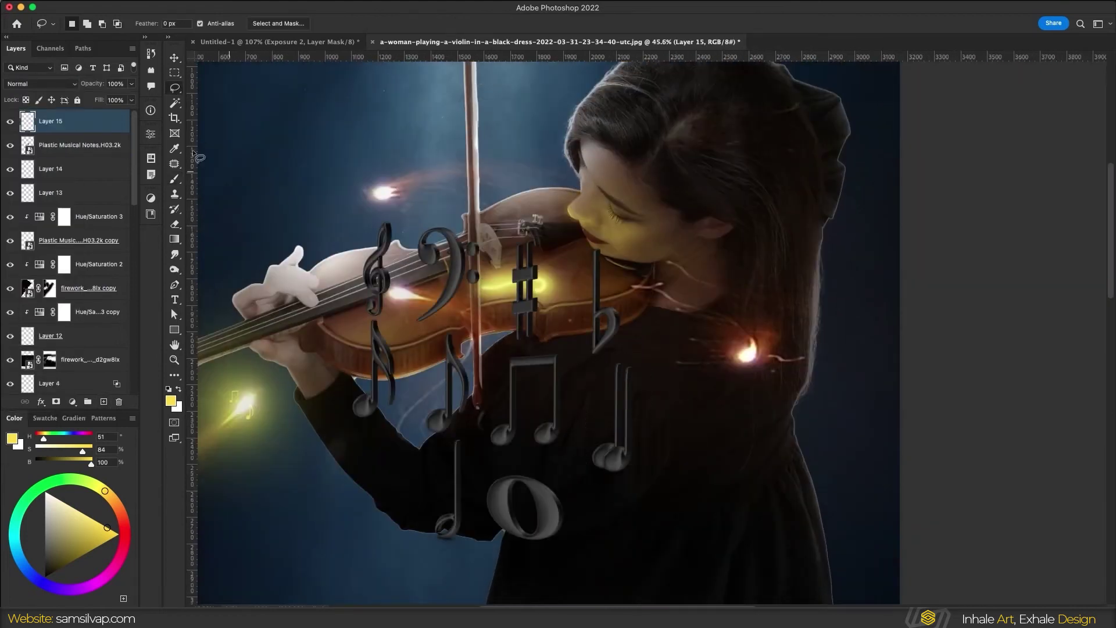
{"action": "left_click_drag", "start_coordinate": [75, 121], "coordinate": [90, 203]}
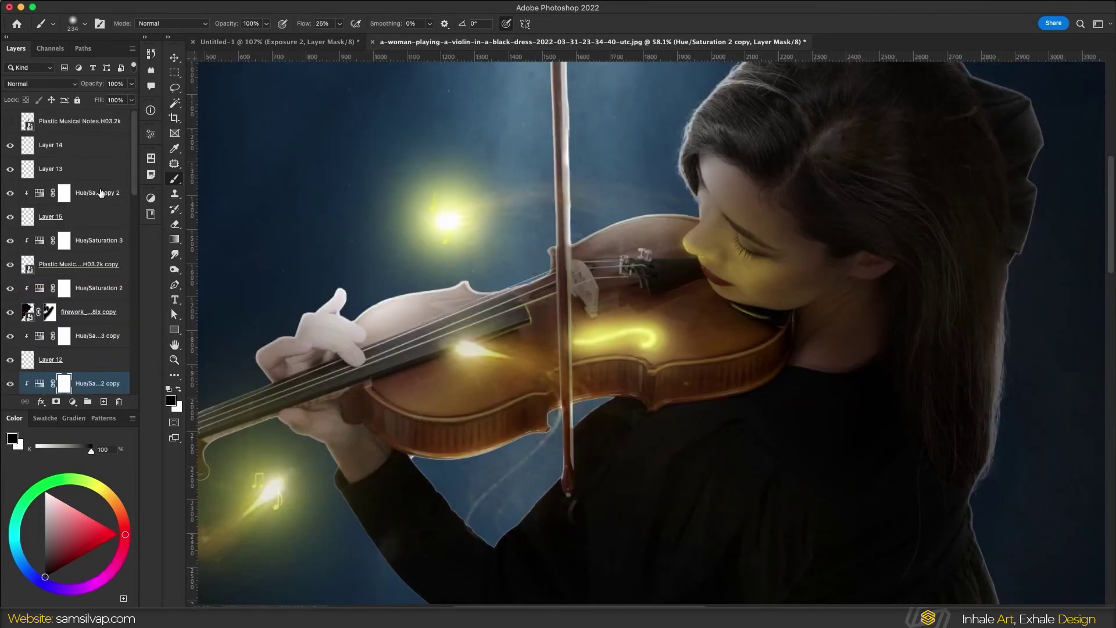
{"action": "scroll", "coordinate": [294, 206], "scroll_direction": "down", "scroll_amount": 2}
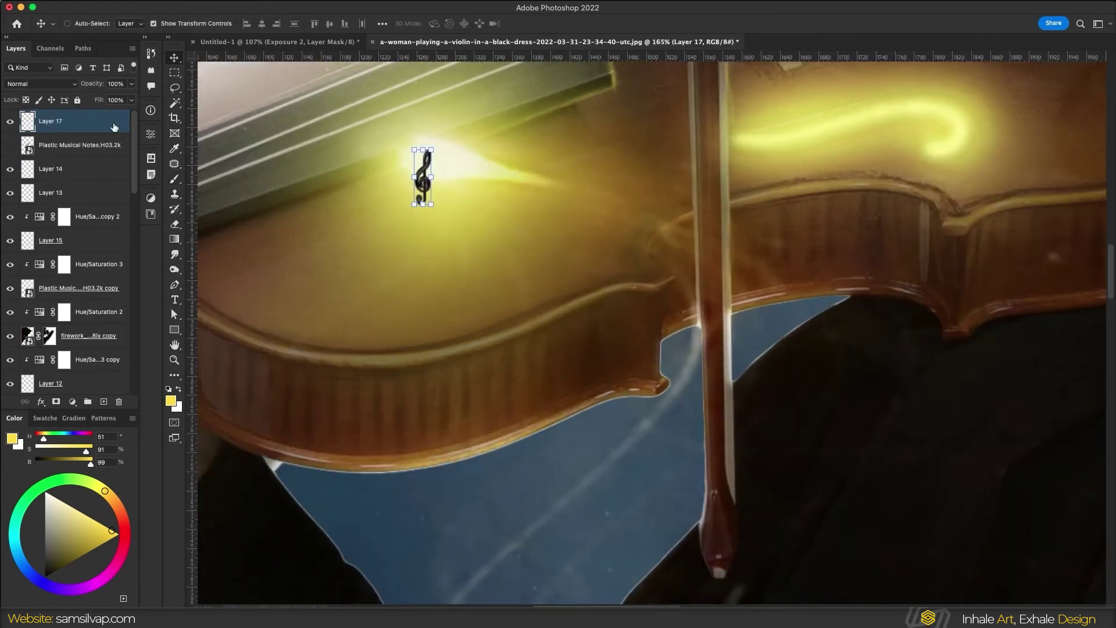
- Move Layer 17 below Layer 13, then stretch the layer taller near the violin's neck
{"action": "left_click_drag", "start_coordinate": [51, 121], "coordinate": [88, 204]}
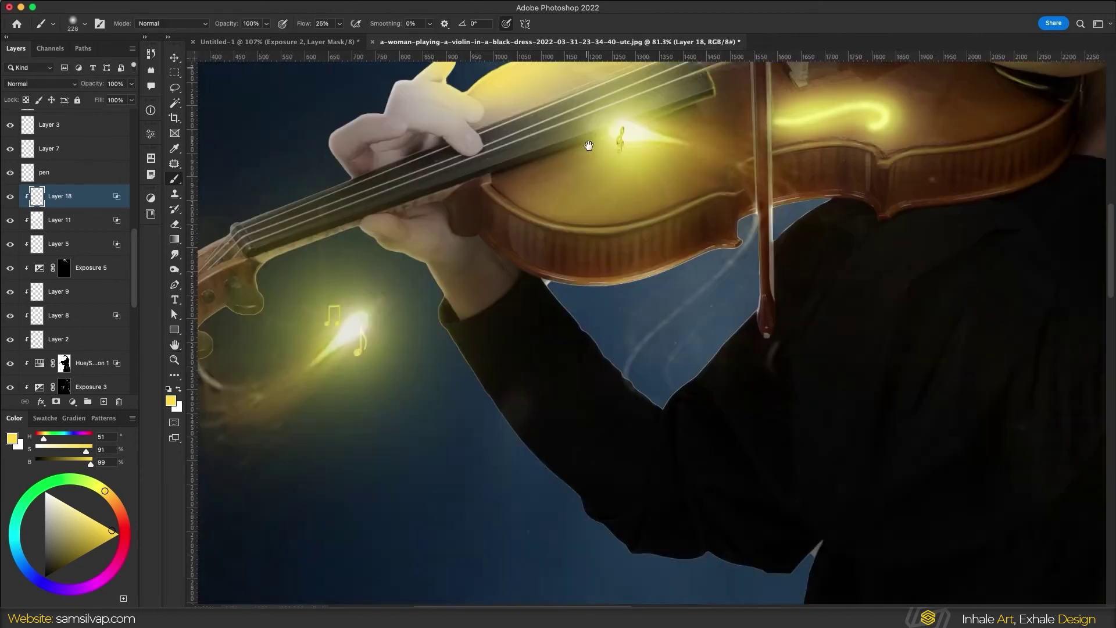
{"action": "left_click_drag", "start_coordinate": [589, 145], "coordinate": [614, 305]}
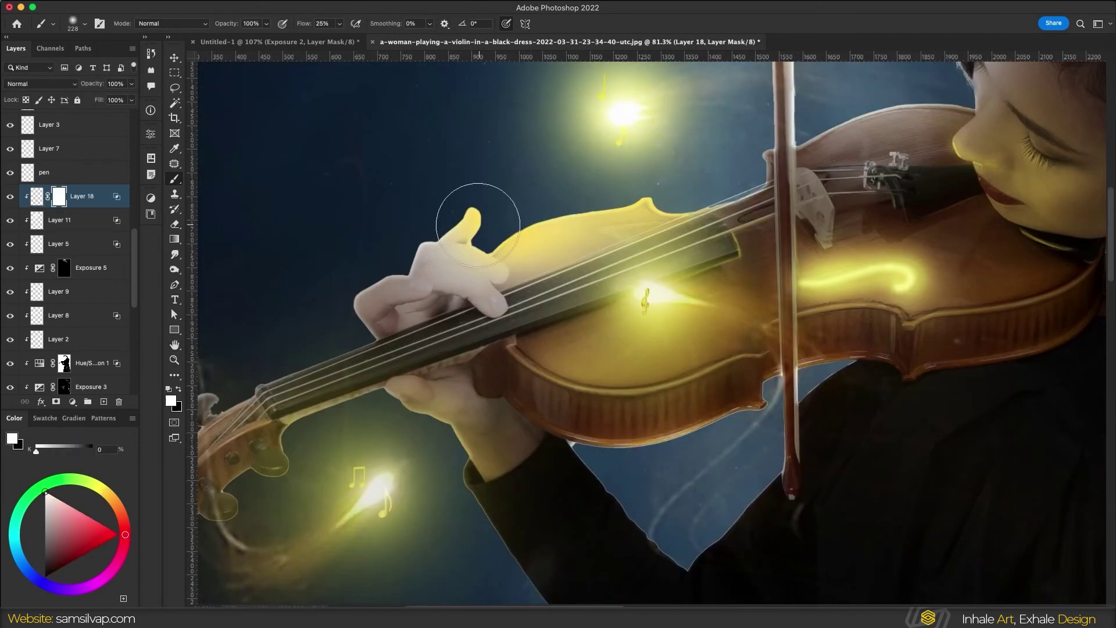
{"action": "scroll", "coordinate": [513, 203], "scroll_direction": "down", "scroll_amount": 3}
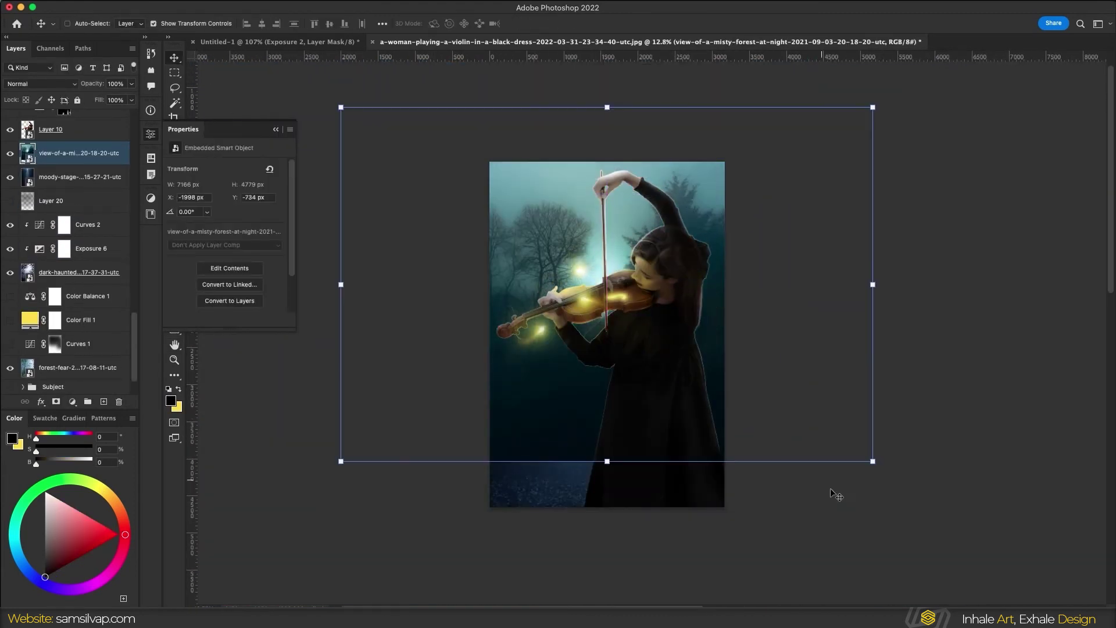
{"action": "left_click_drag", "start_coordinate": [607, 461], "coordinate": [611, 513]}
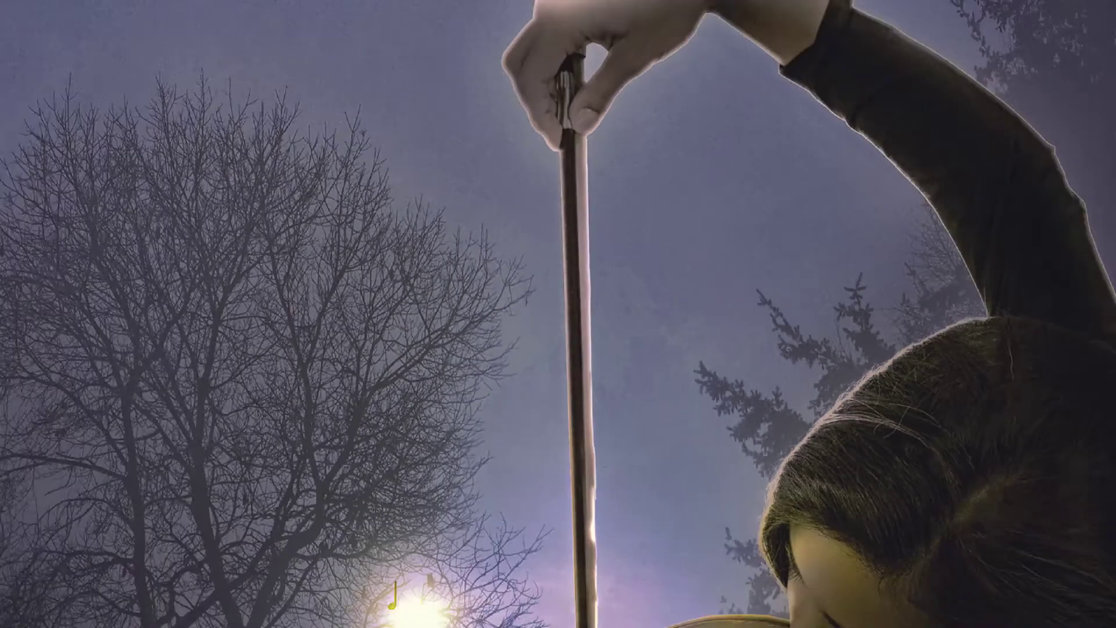